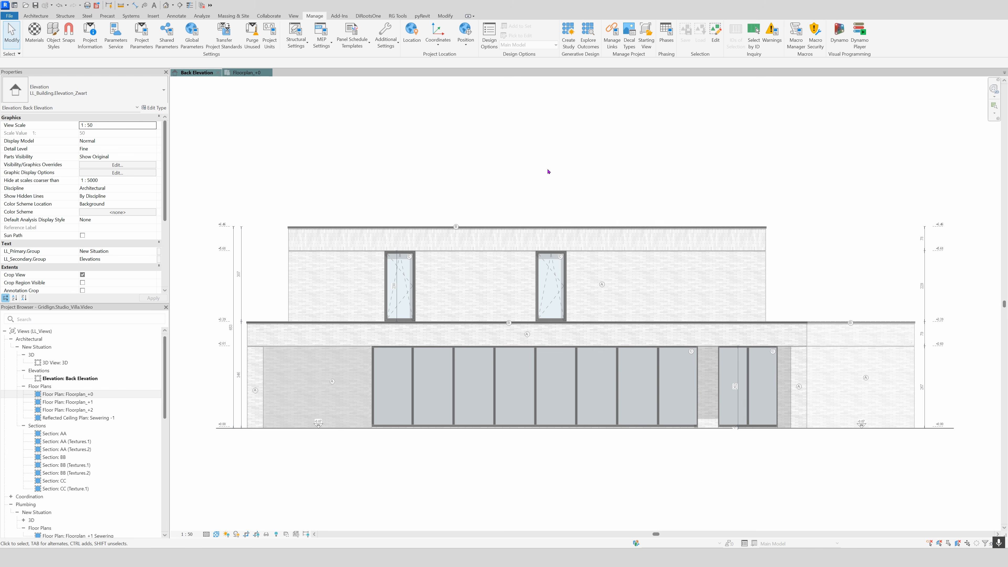
Switch to the Floorplan_+0 view and place a new elevation marker beside the Back Elevation marker, facing the building.
key(ctrl+Tab)
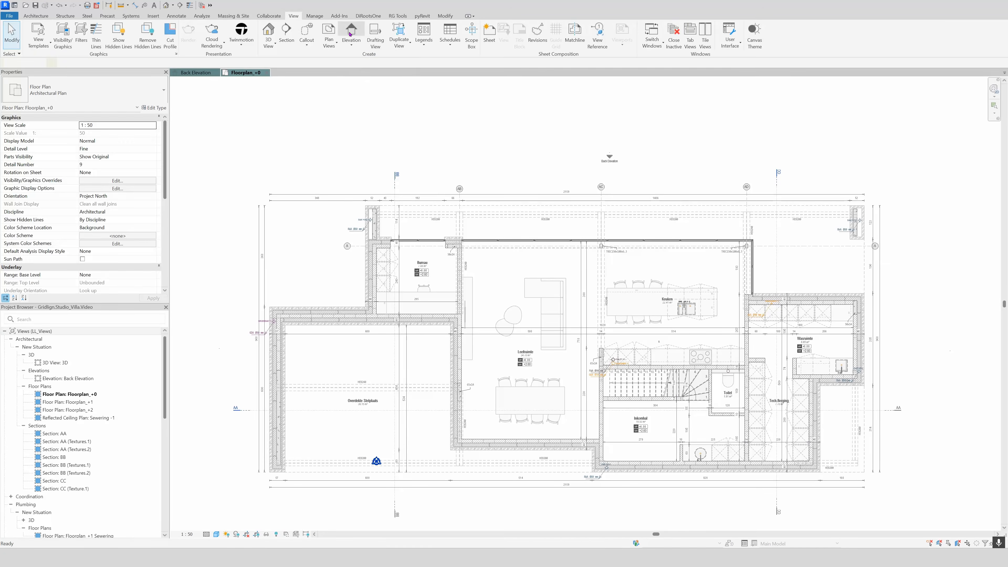
click(351, 32)
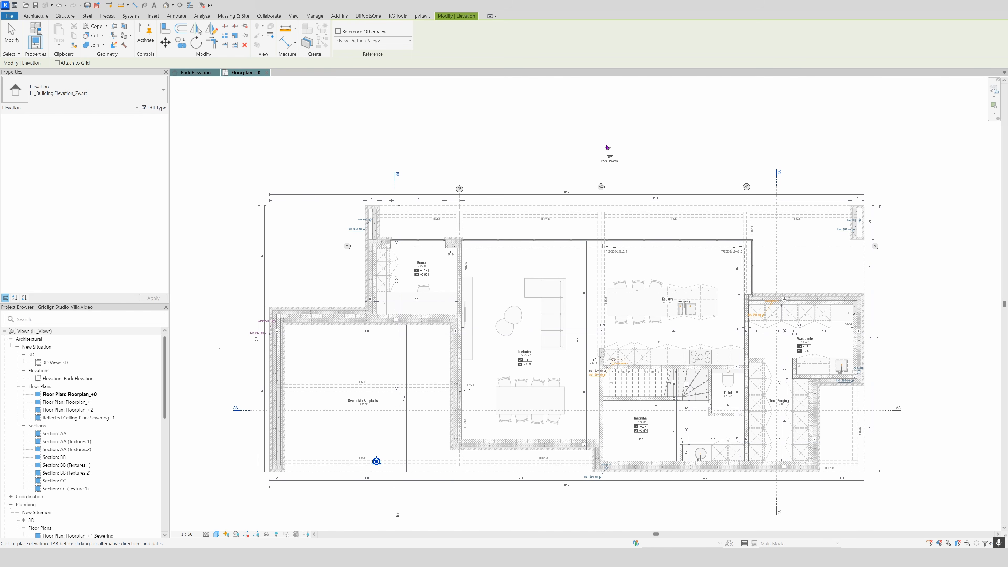
click(604, 146)
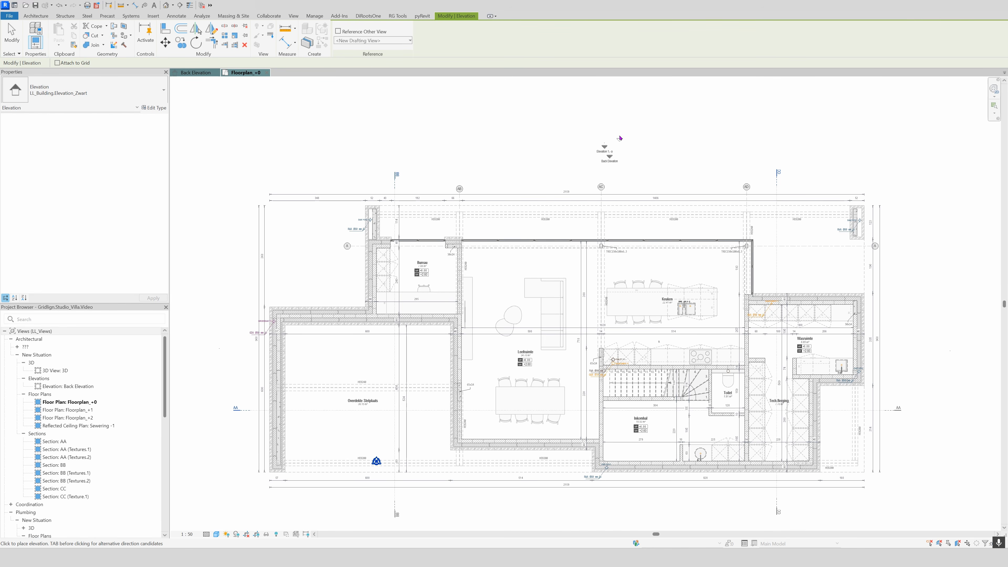
key(Escape)
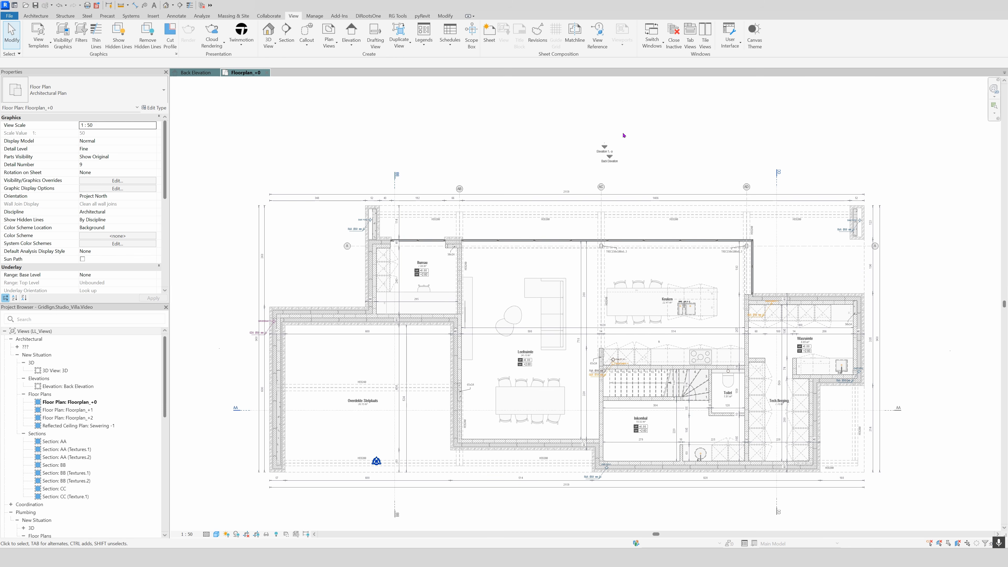
Extend the new elevation's view depth across the whole building, past the dimension lines on the far side of the plan.
click(611, 148)
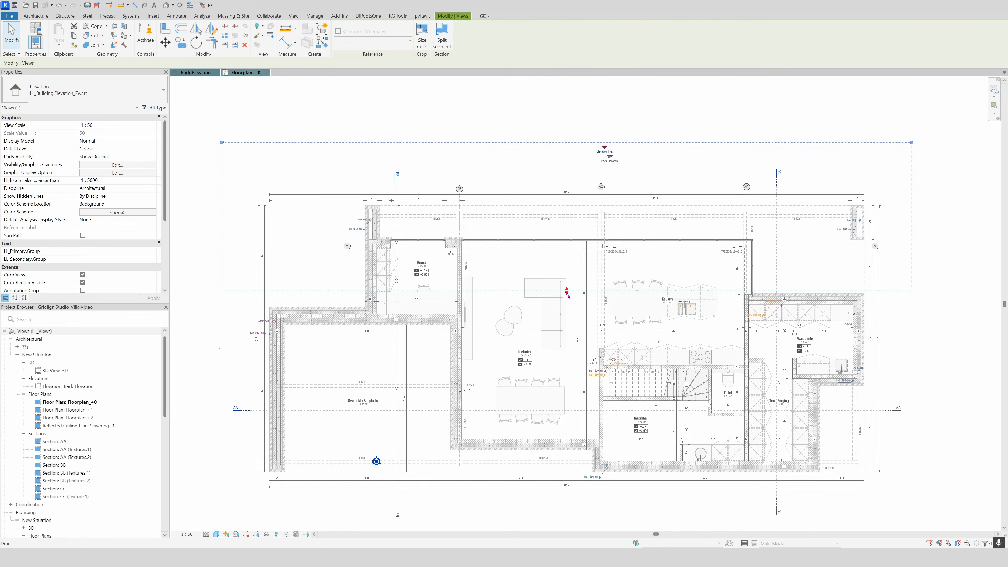
drag(567, 293, 570, 338)
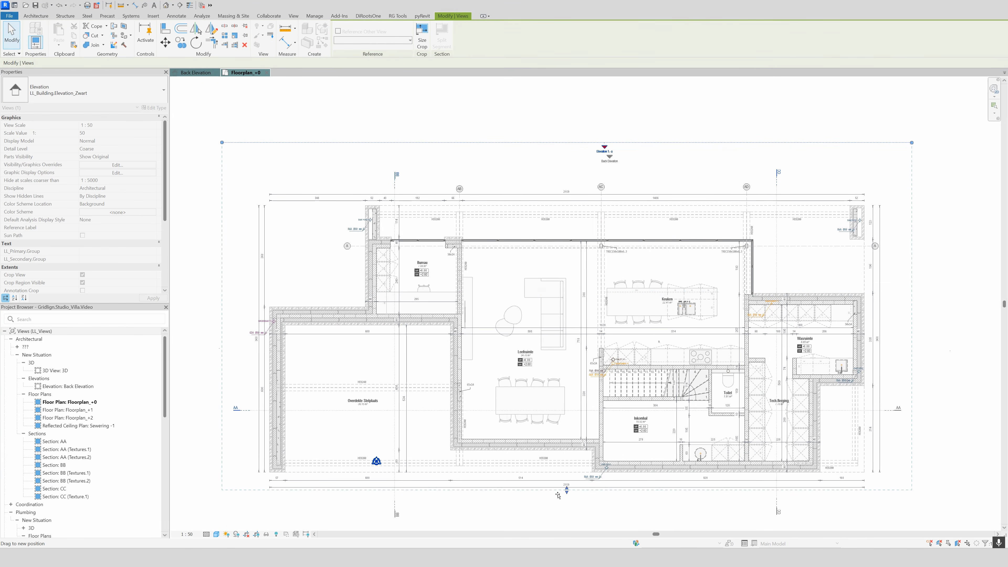
drag(558, 504, 558, 504)
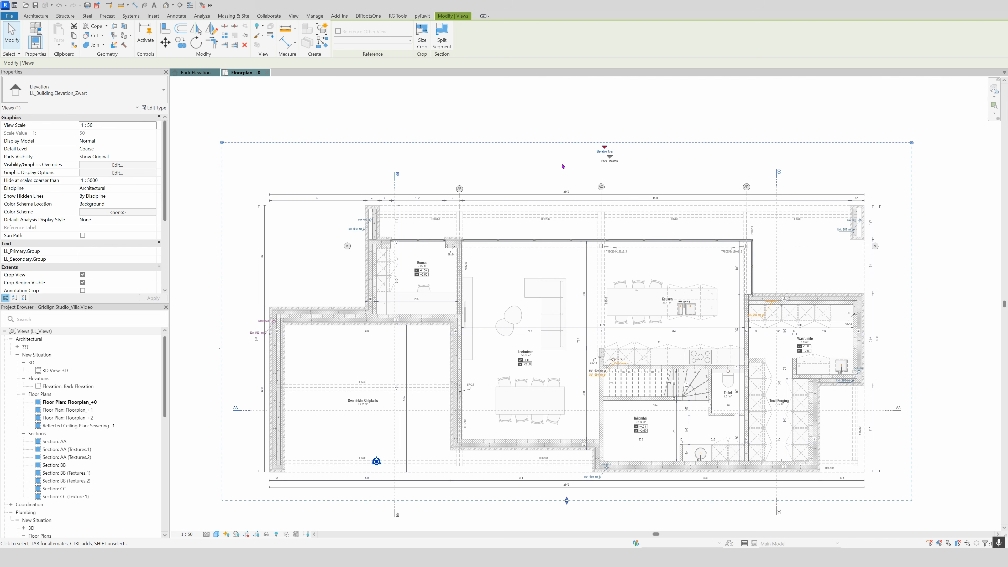
click(554, 137)
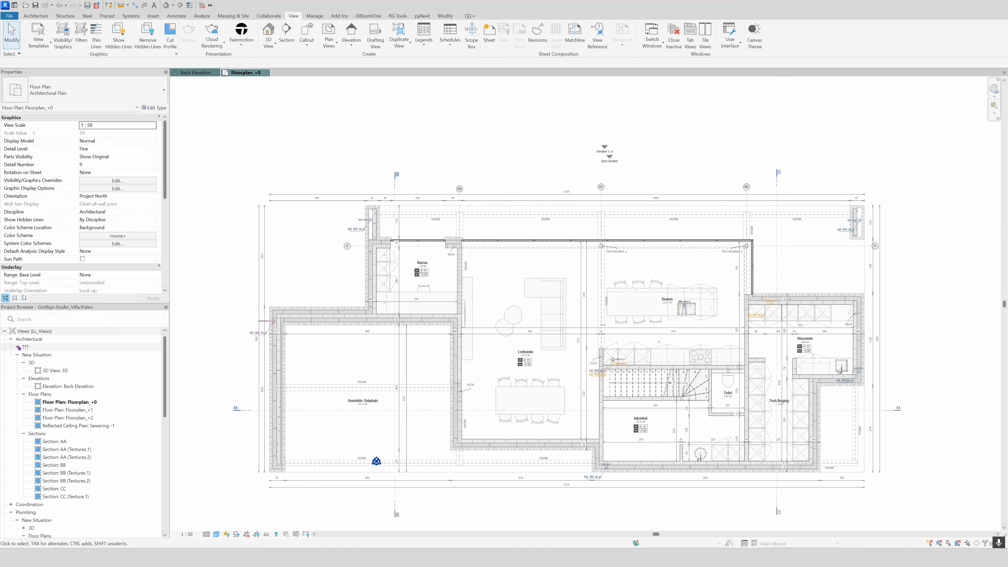
Open the Elevation 1 - a view from the unassigned ??? group and compare it with the Back Elevation view.
click(17, 347)
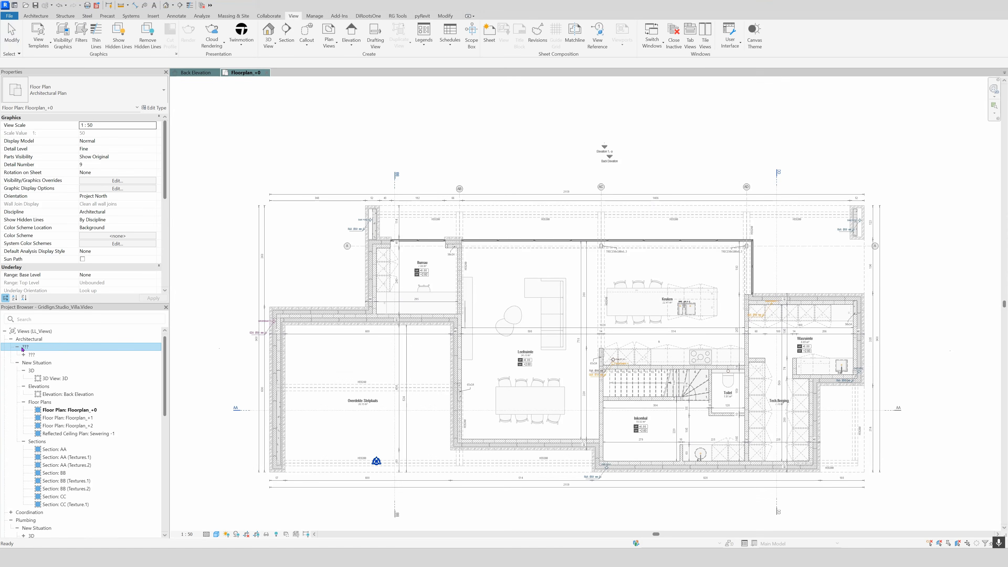
click(24, 355)
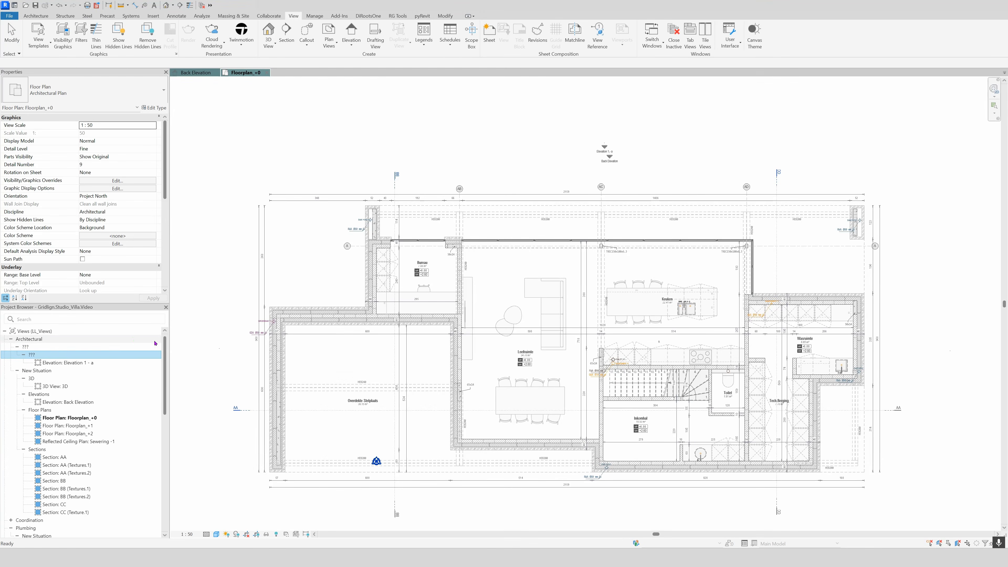
click(66, 364)
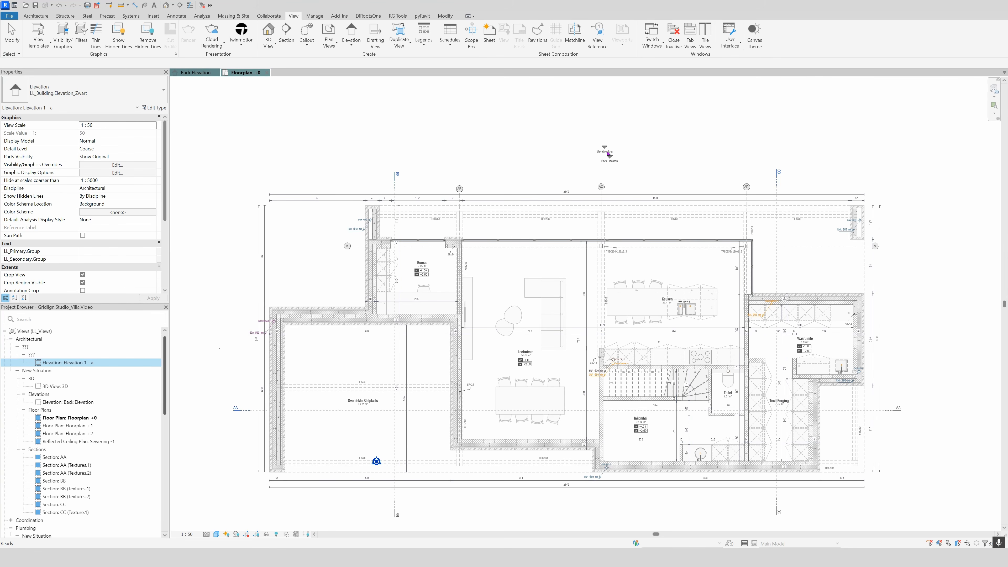
scroll(608, 154, up, 3)
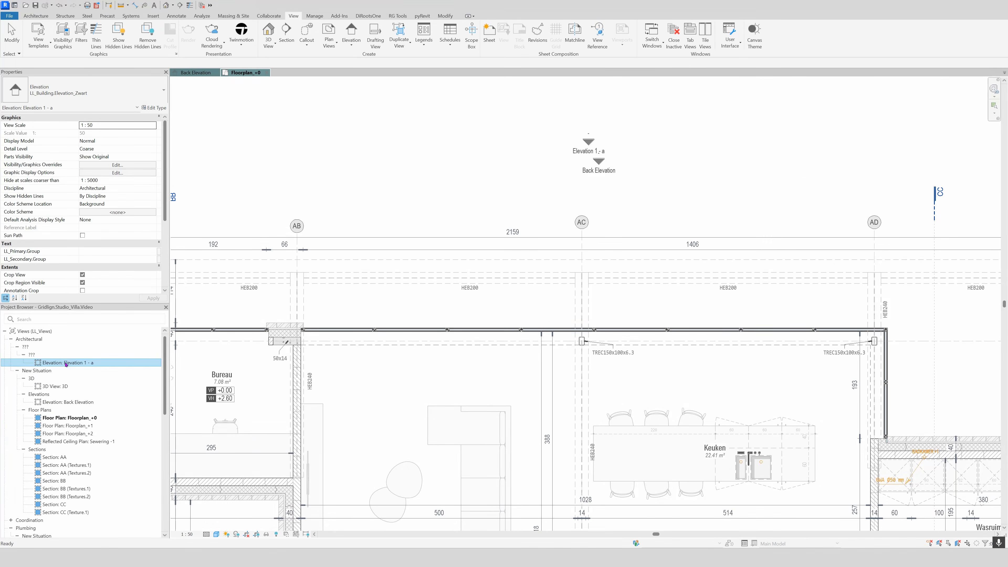
double_click(106, 361)
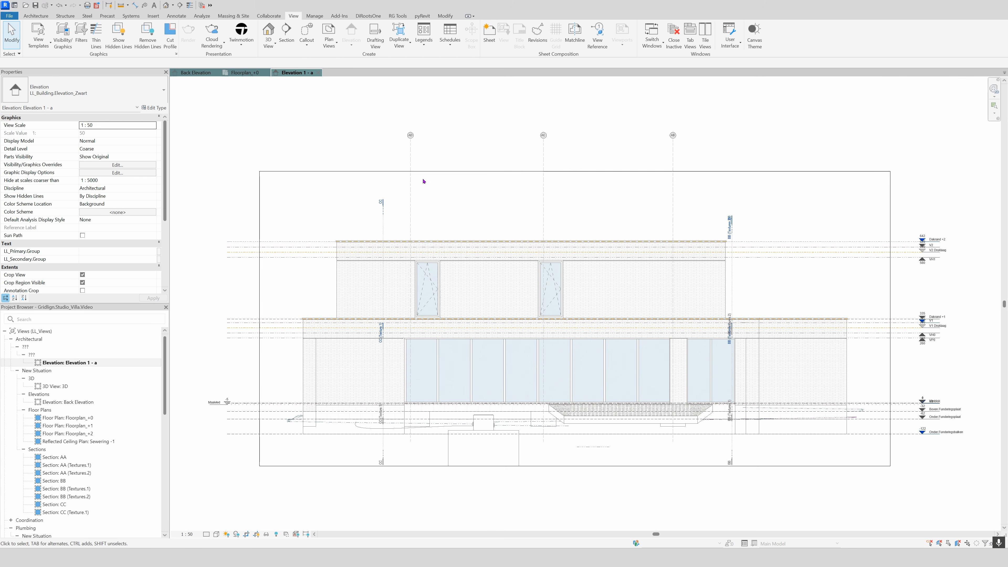
key(ctrl+Tab)
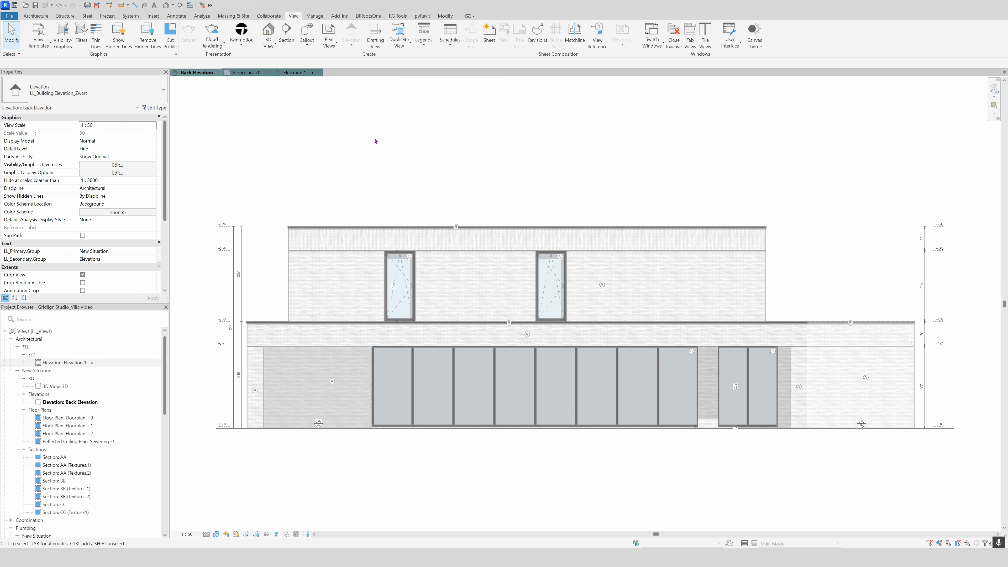
click(297, 77)
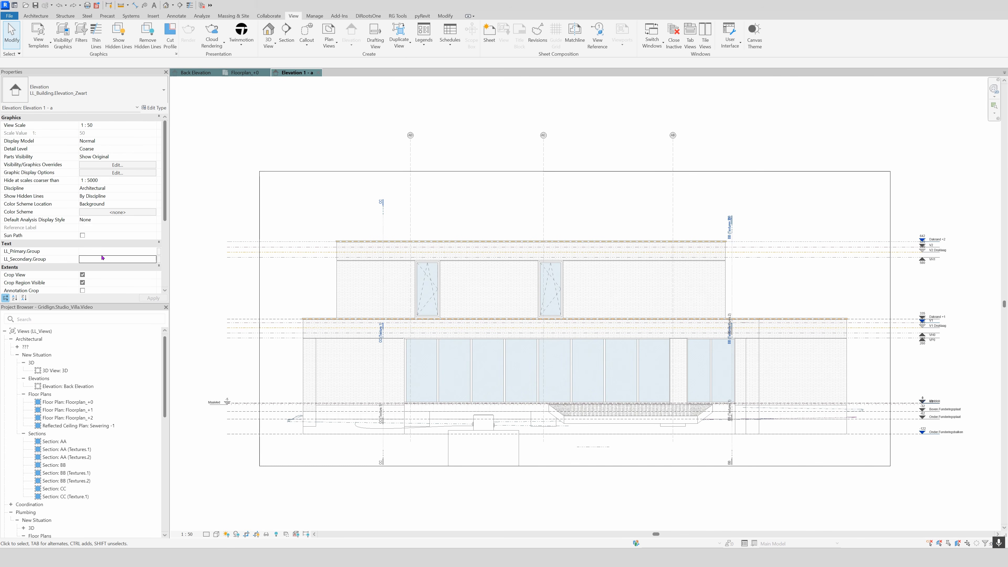
Set the elevation view's LL_Primary.Group to New Situation and its LL_Secondary.Group to Elevations.
click(137, 252)
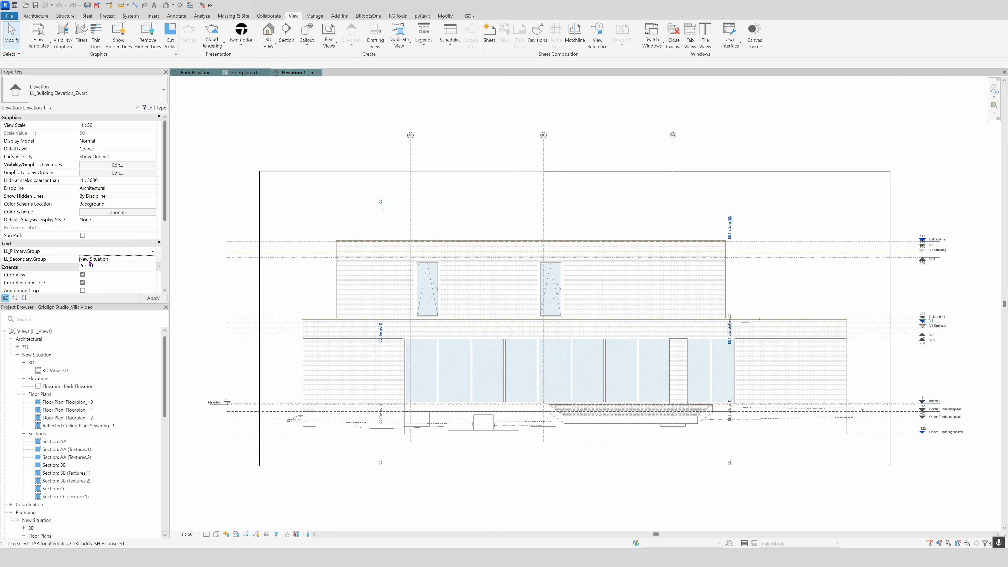
click(154, 259)
click(154, 259)
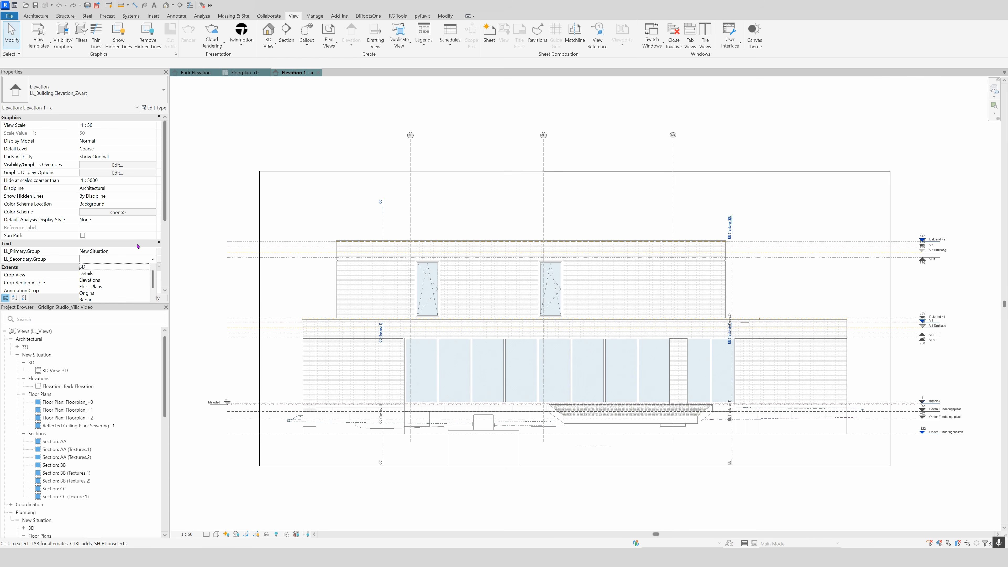
click(115, 267)
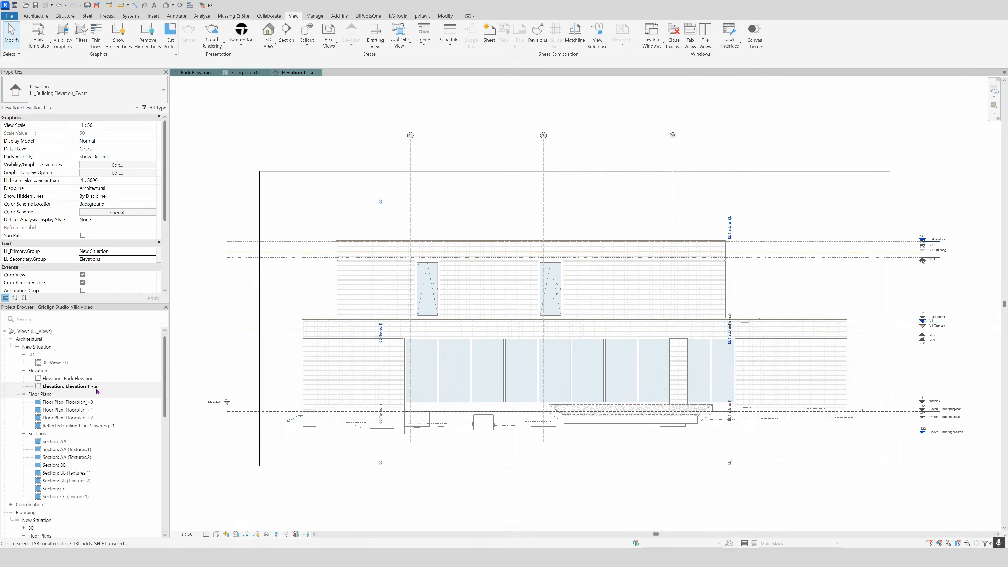
Rename the Elevation 1 - a view as Back Elevation Video.
right_click(94, 383)
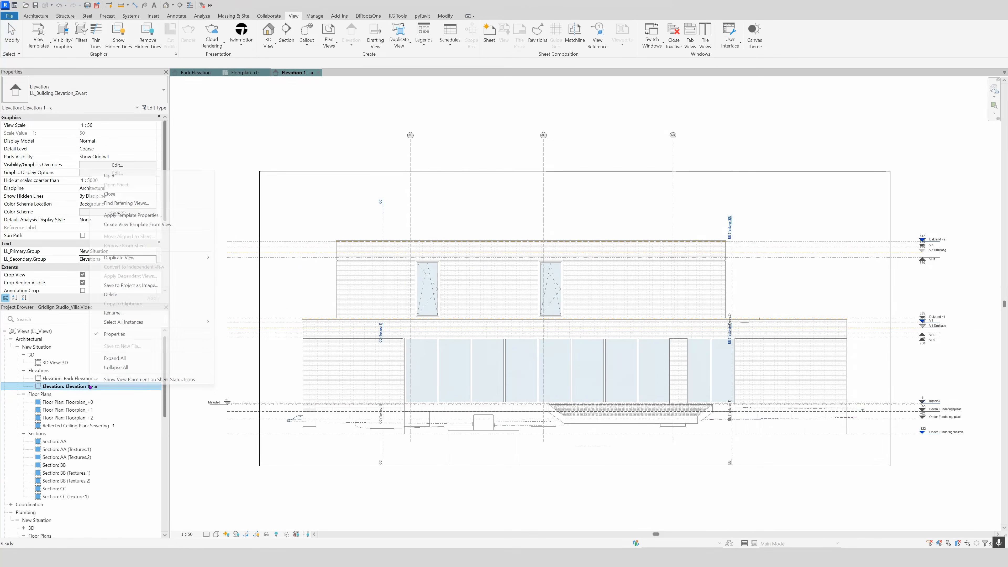
click(115, 313)
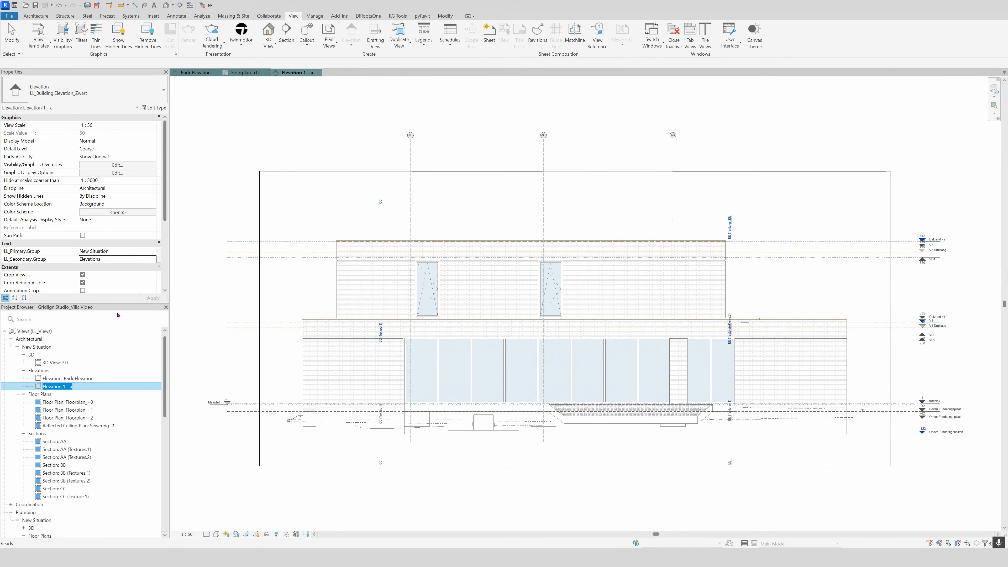
text(Back El)
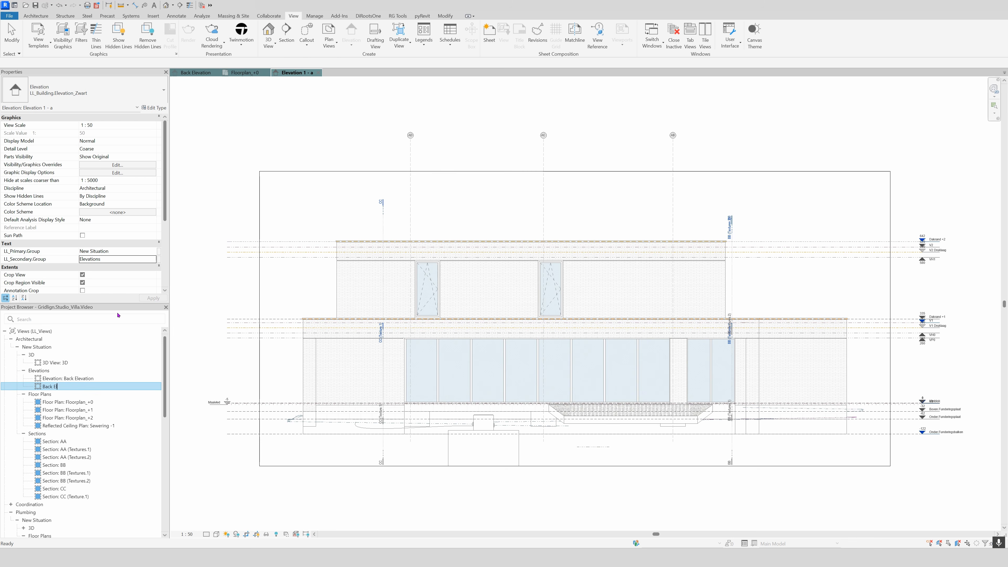
text(evation video)
key(Return)
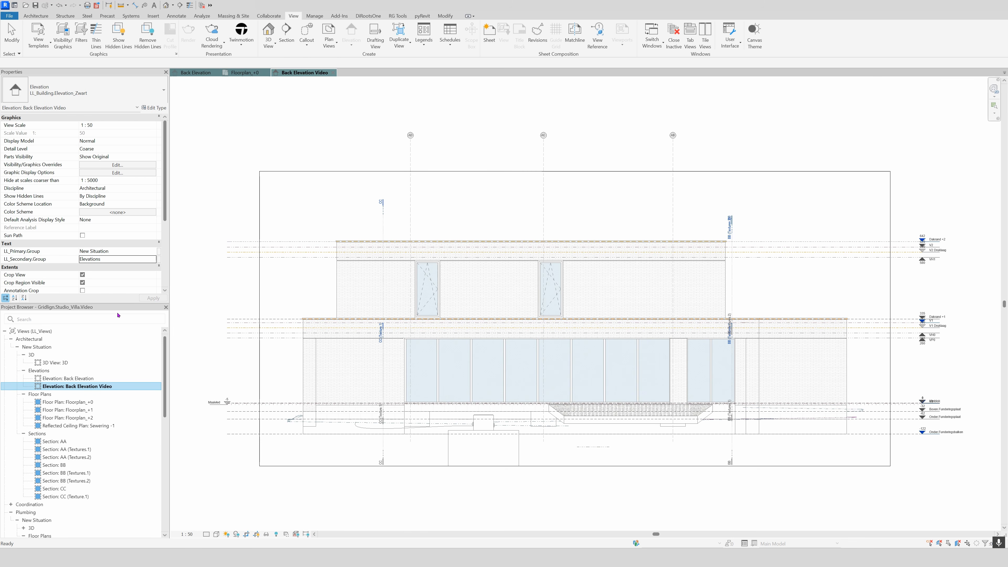
click(506, 142)
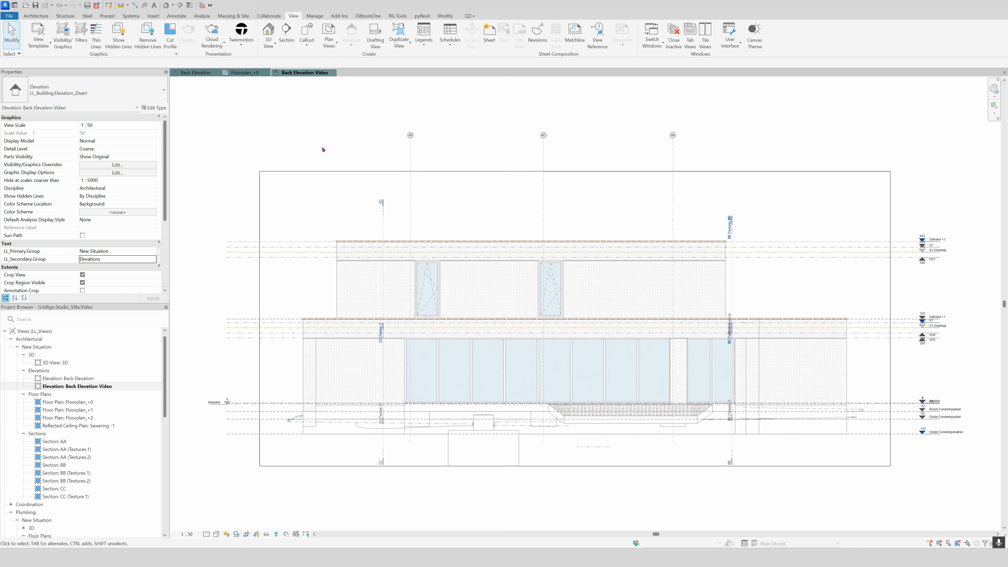
key(v)
key(g)
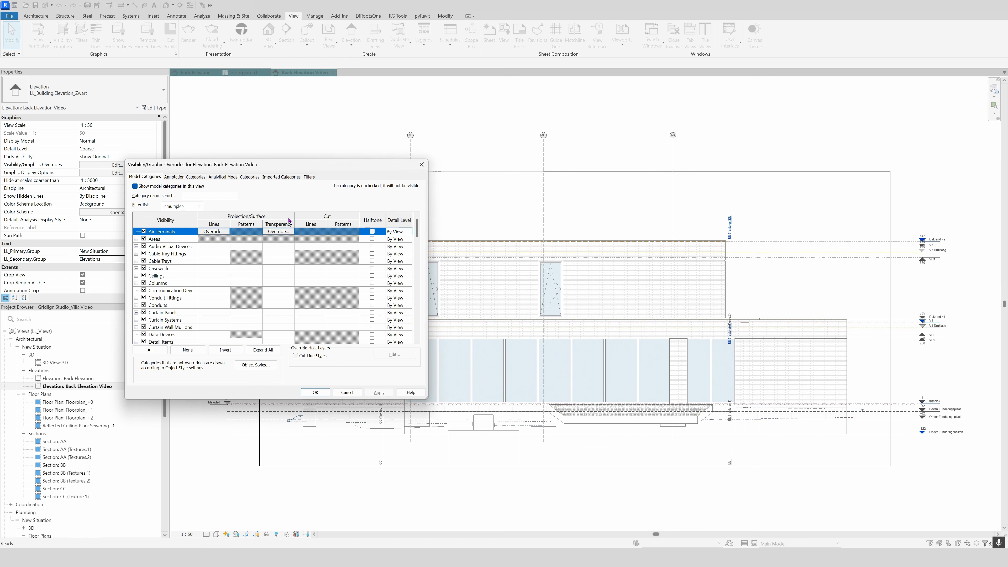
click(420, 164)
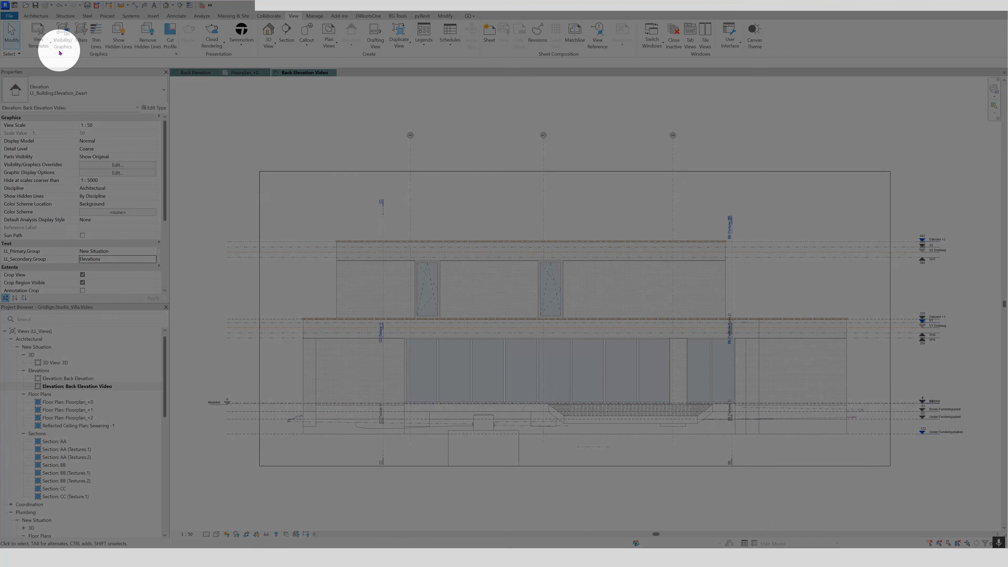
Hide the Levels annotation category in the elevation through its Visibility/Graphic Overrides, enlarging the dialog for a longer category list.
click(60, 52)
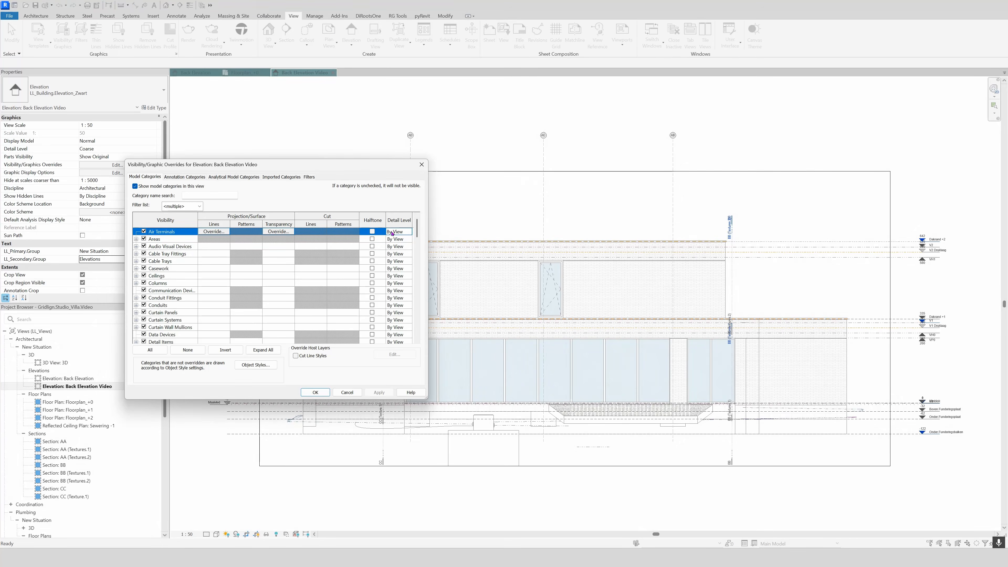
drag(318, 400, 319, 511)
drag(287, 168, 226, 149)
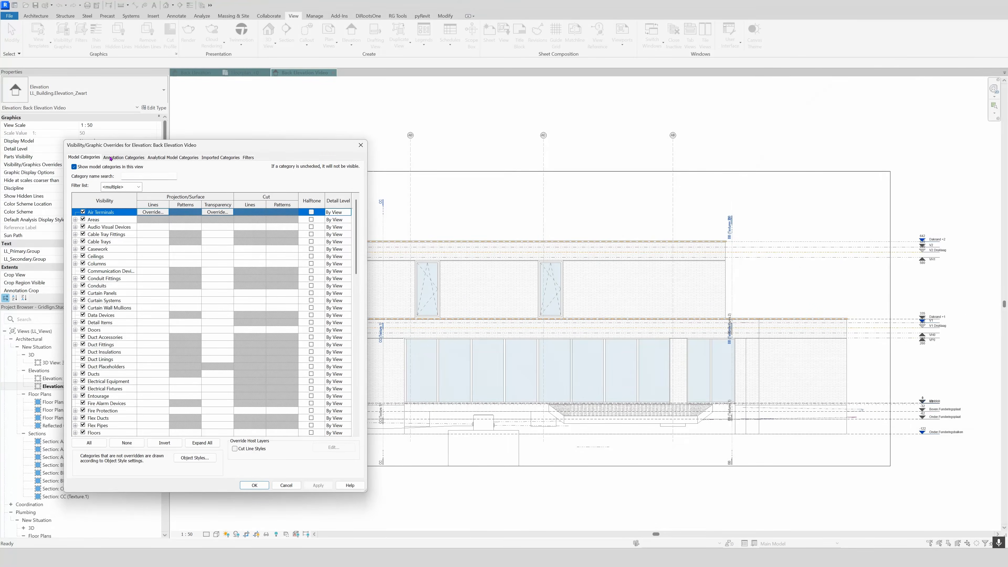
click(110, 158)
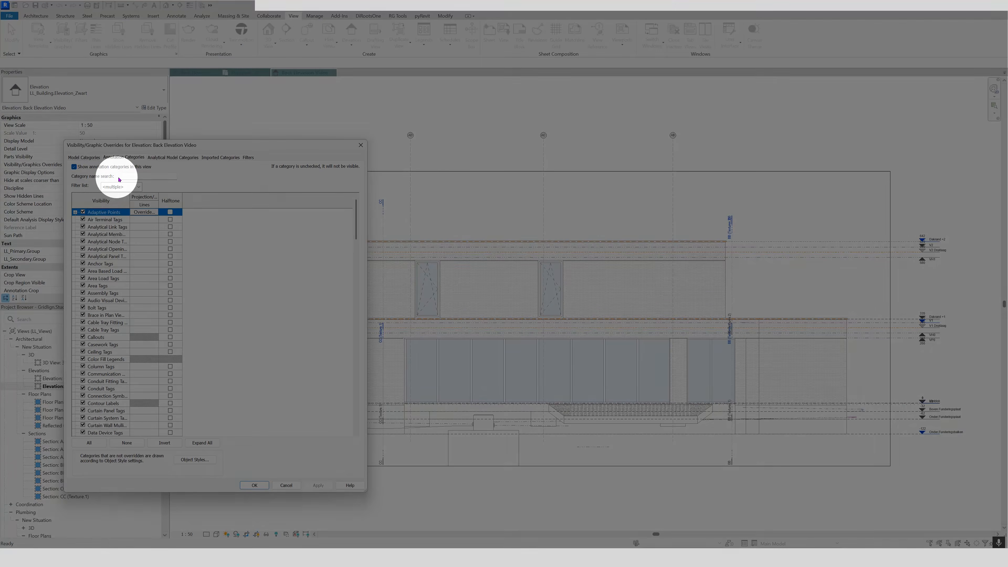
click(124, 176)
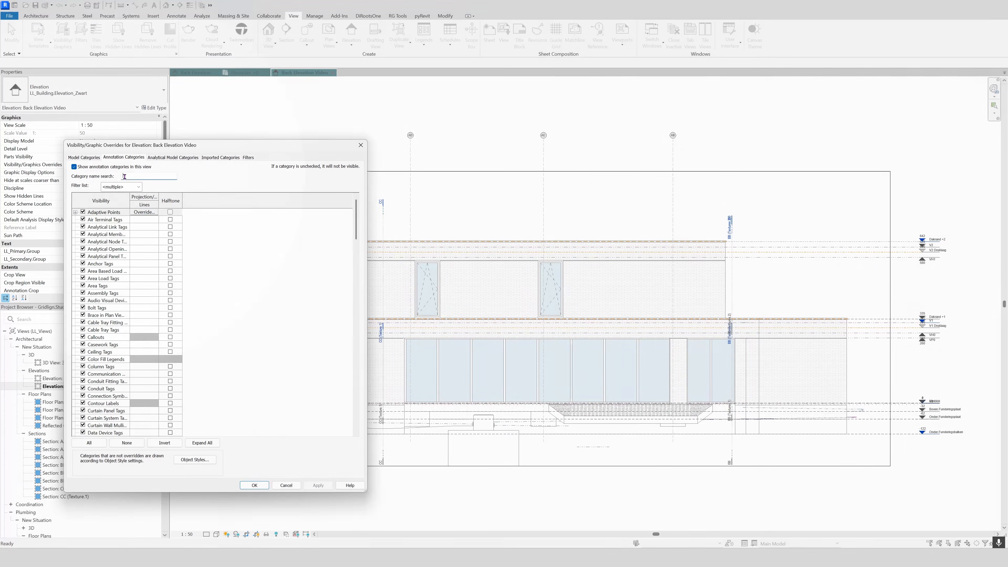
text(Levels)
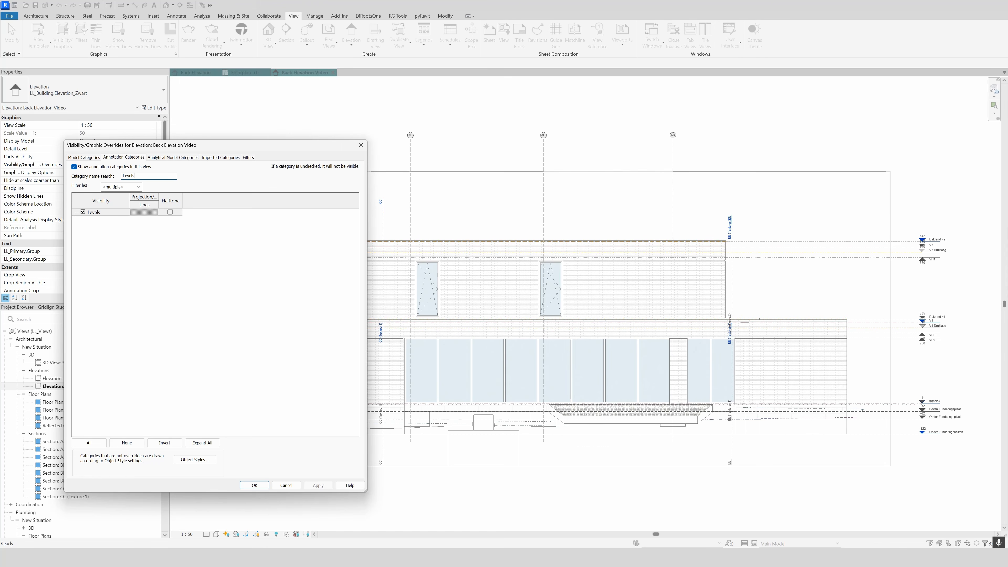
click(82, 212)
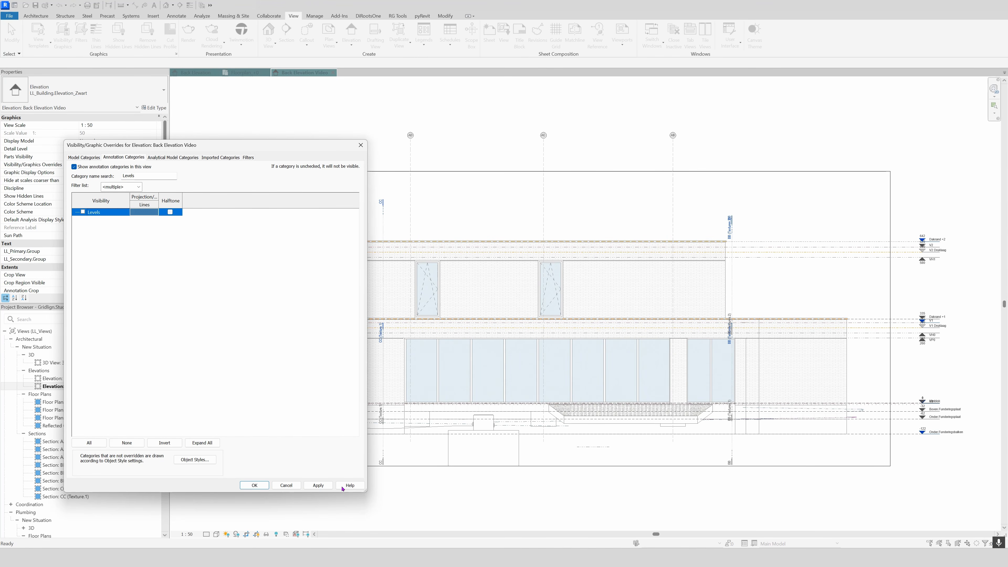
click(318, 485)
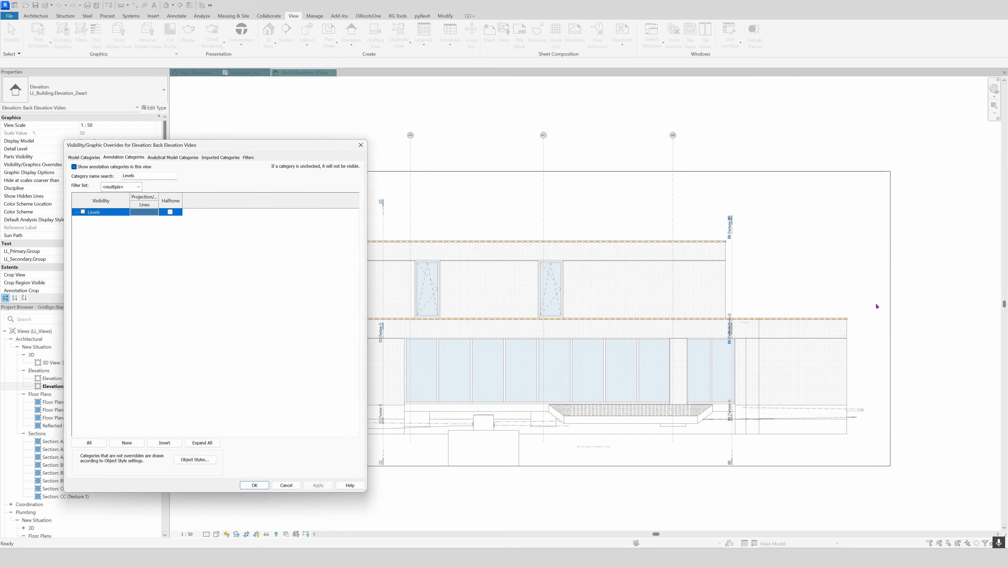
Hide the Sections annotation category in the Back Elevation Video view's Visibility/Graphic Overrides.
double_click(140, 176)
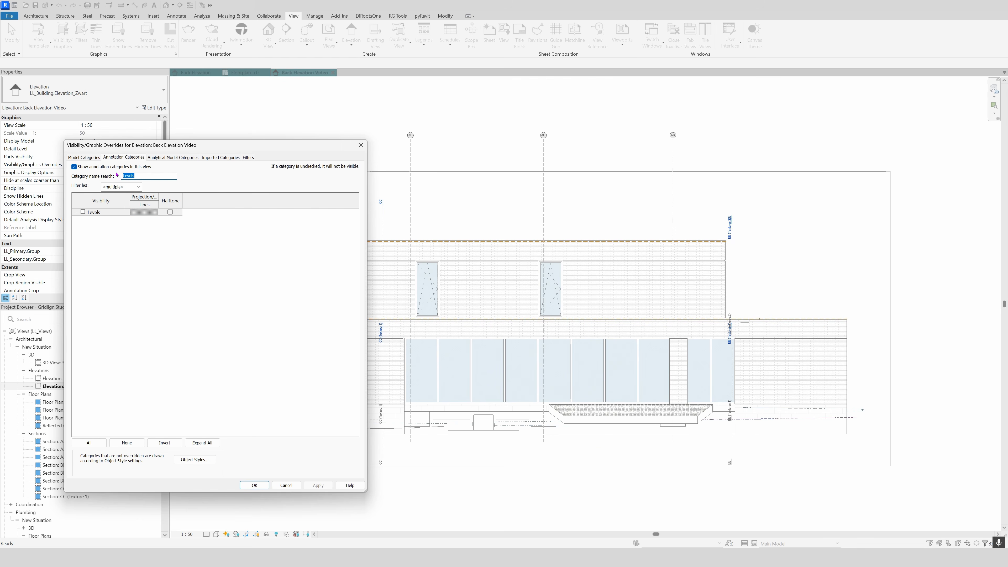
text(Sec)
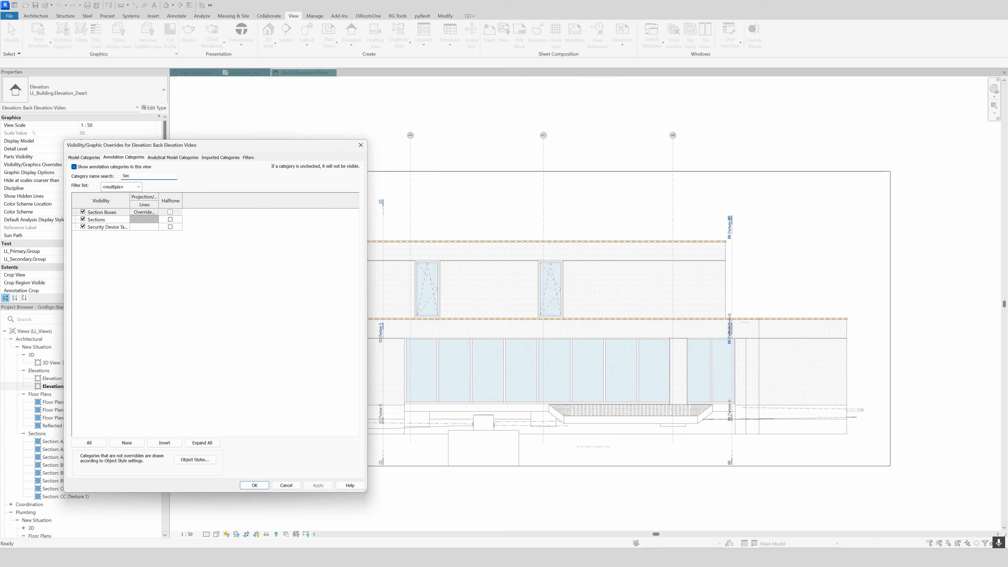
click(83, 219)
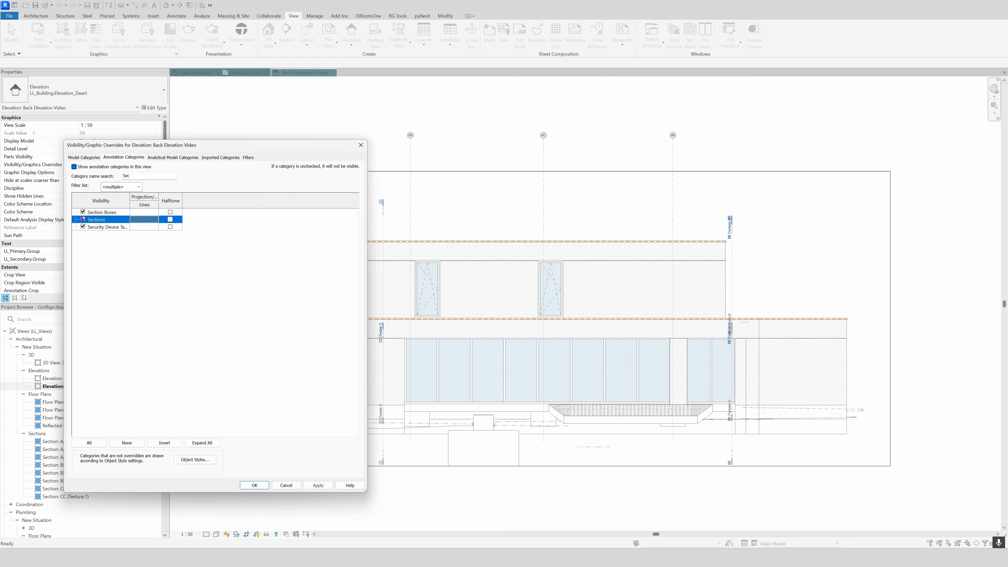
click(318, 485)
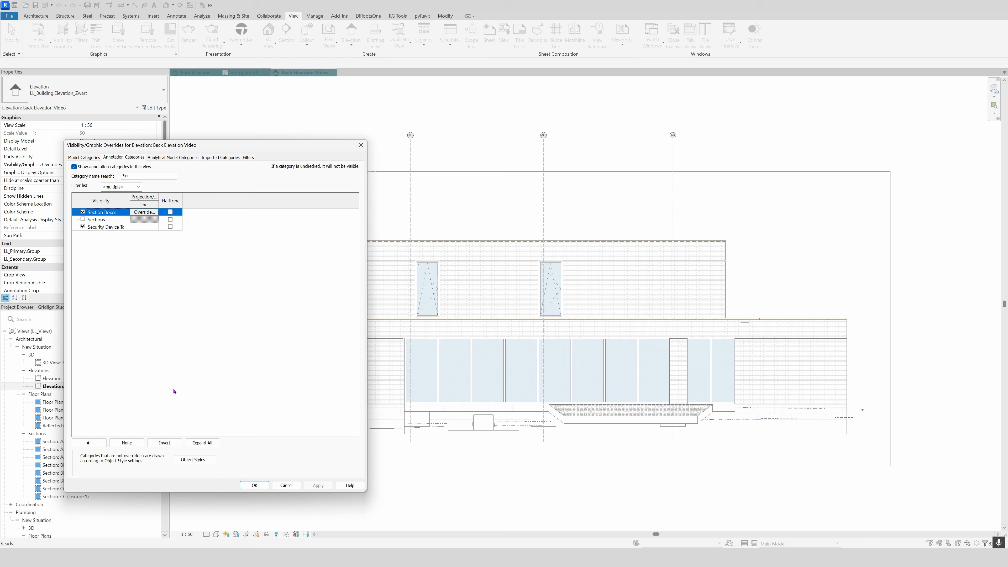
click(254, 485)
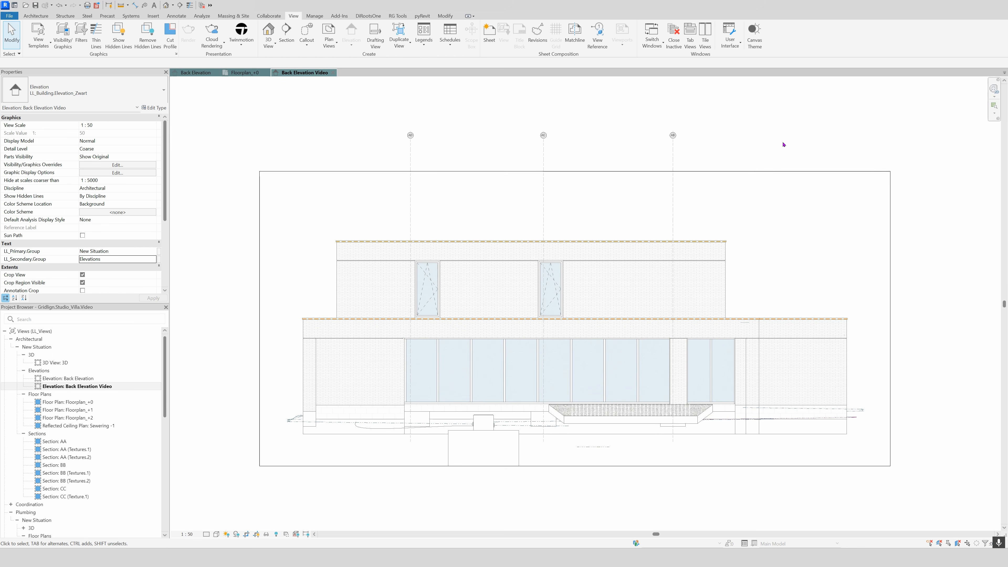
Identify the dashed line along the upper roof edge and hide the <Room Separation> line subcategory in the view's model categories.
click(715, 243)
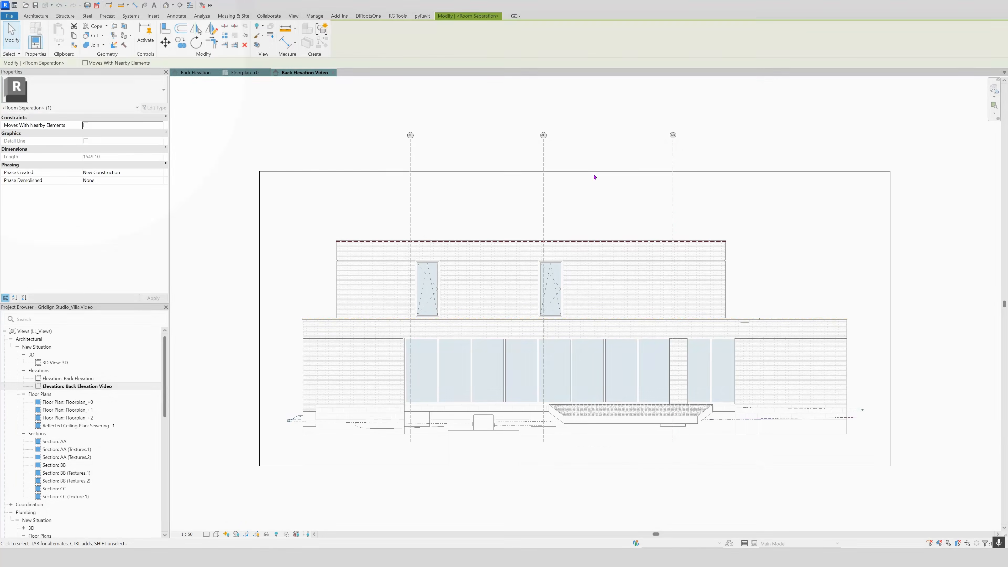
click(738, 162)
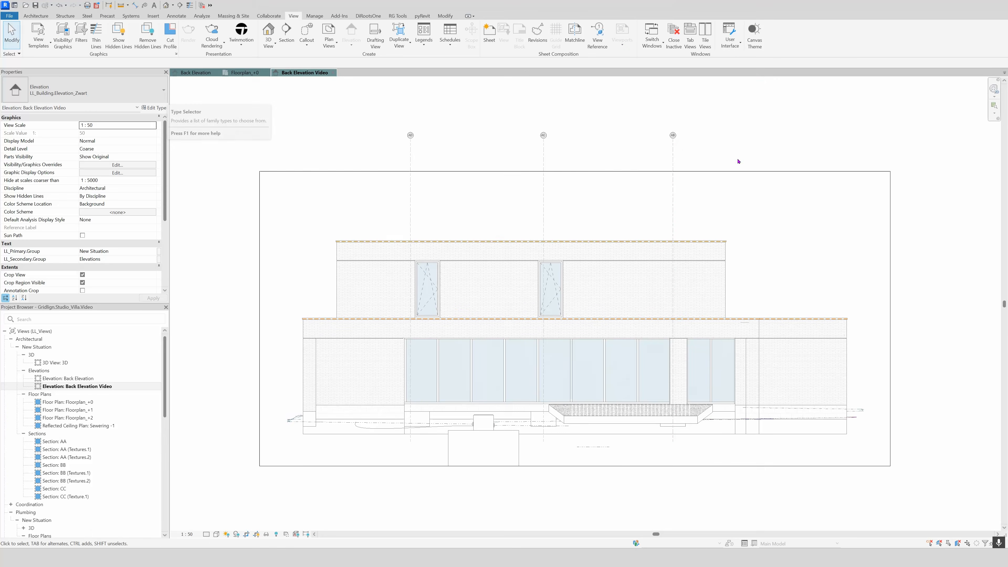
click(60, 36)
click(123, 157)
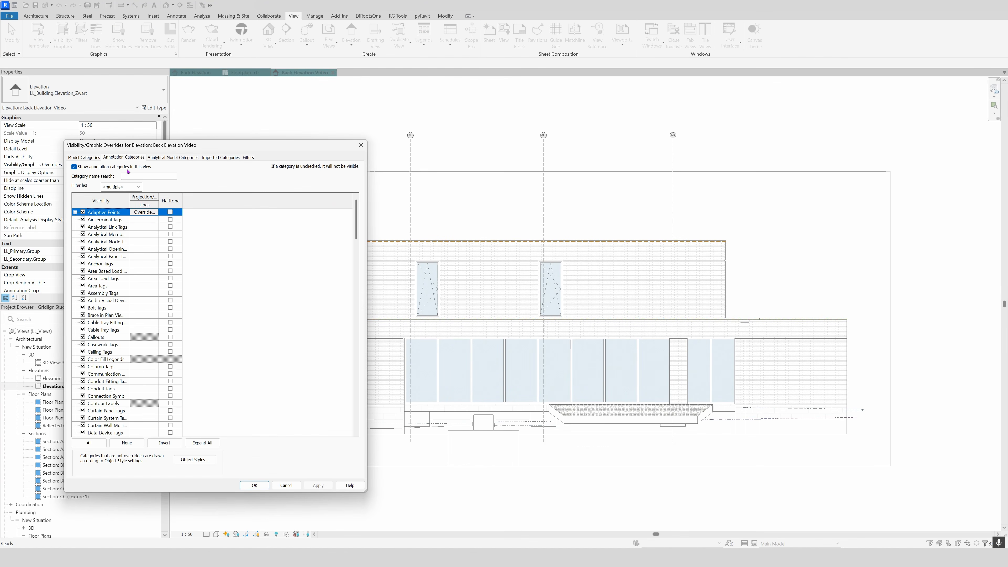
click(130, 176)
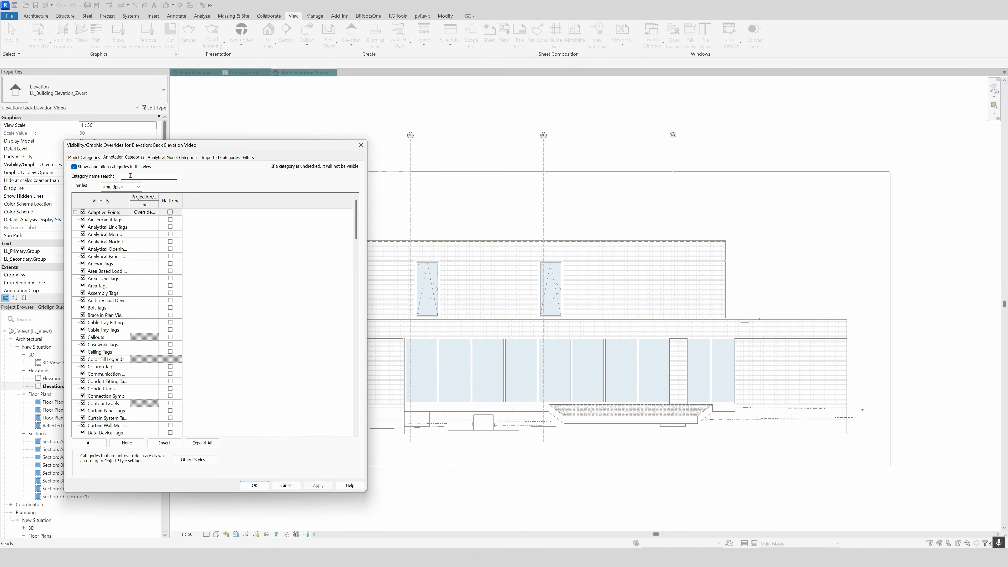
click(84, 158)
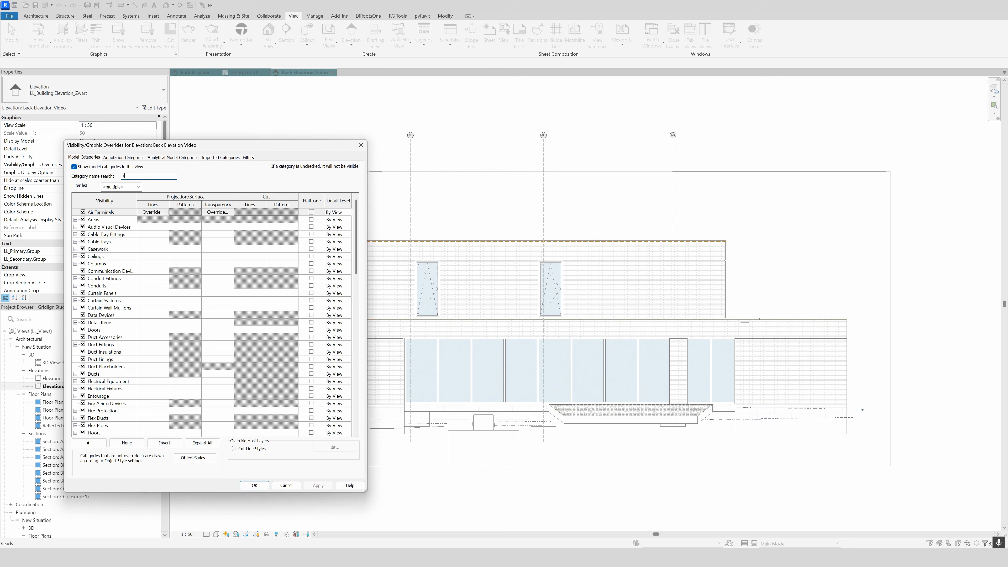
click(123, 175)
text(room)
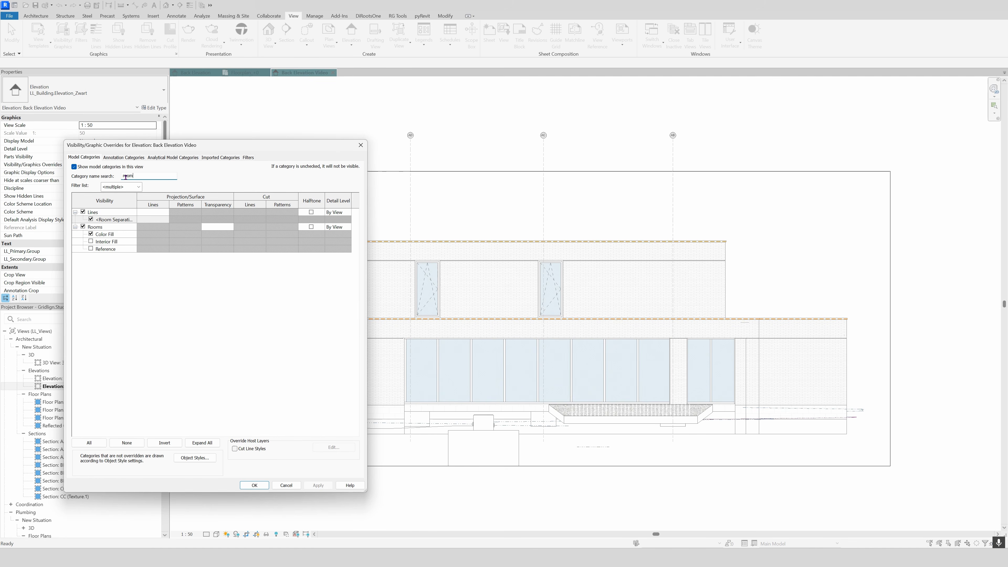
click(91, 219)
click(320, 485)
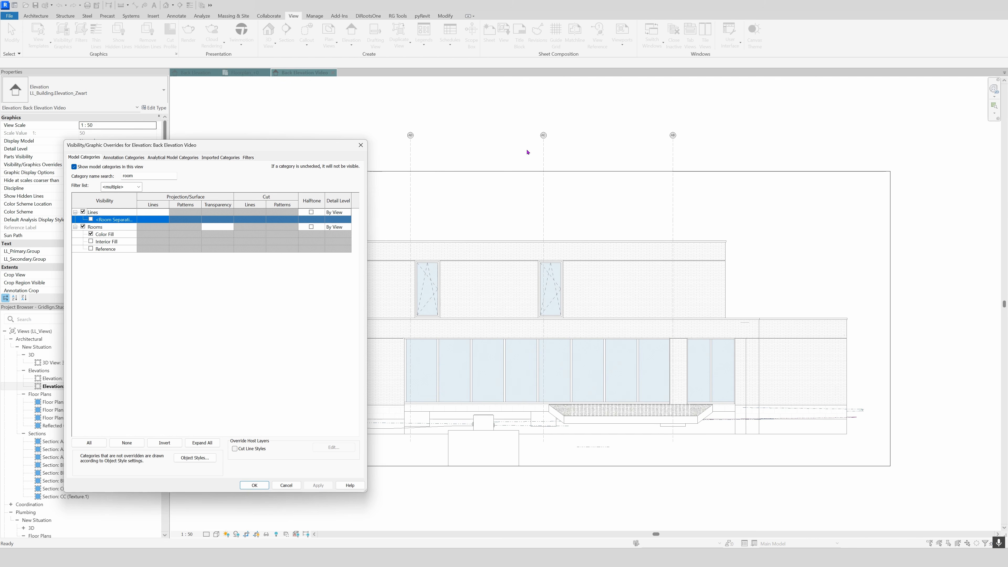
Hide the Grids annotation category in the elevation's Visibility/Graphic Overrides and close the dialog.
double_click(159, 175)
text(grid)
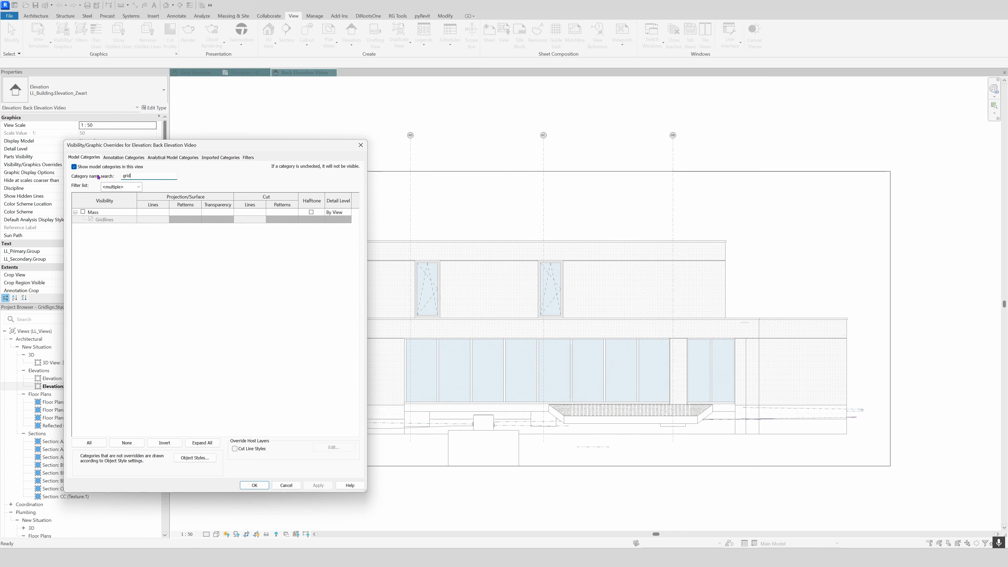
click(118, 158)
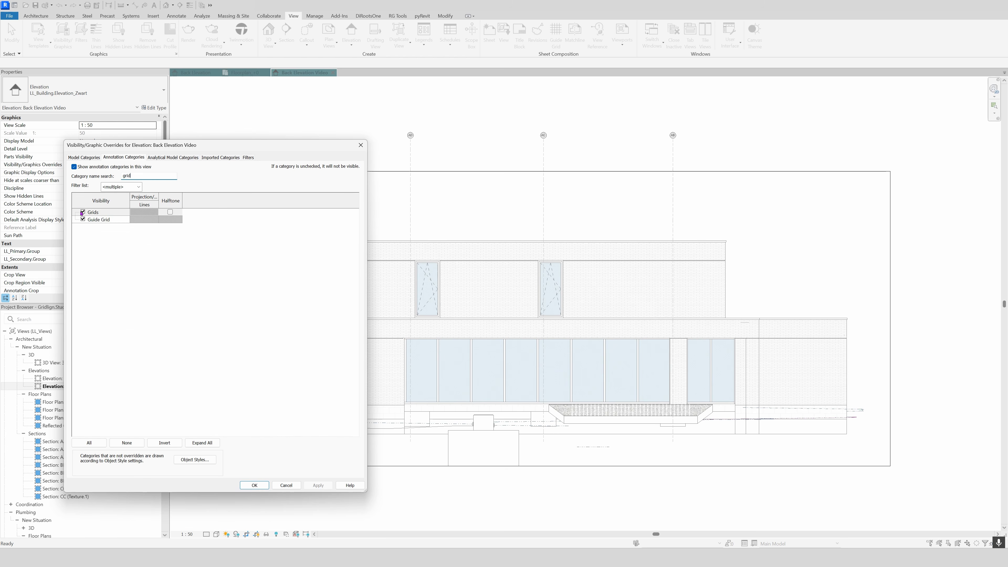
click(83, 212)
click(314, 485)
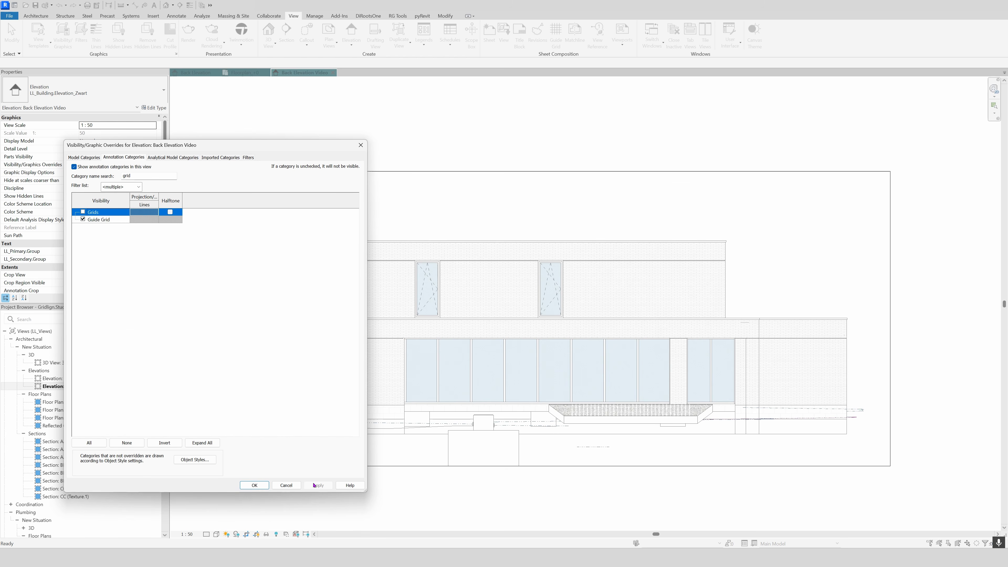
click(254, 485)
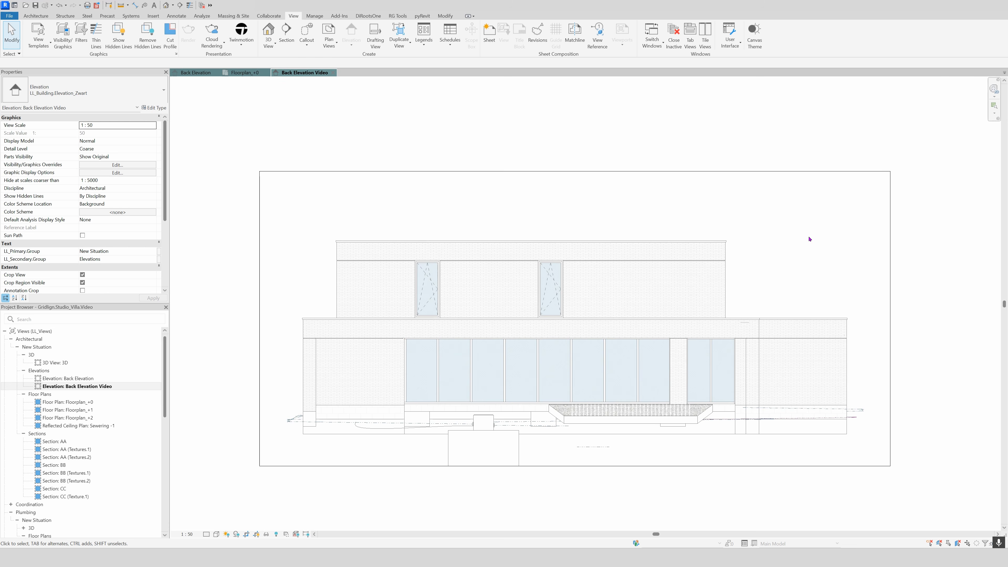
Hide only the hatched LL_TS_LB_Teelaarde toposolid below the ground-floor glazing in this view, by element.
click(709, 413)
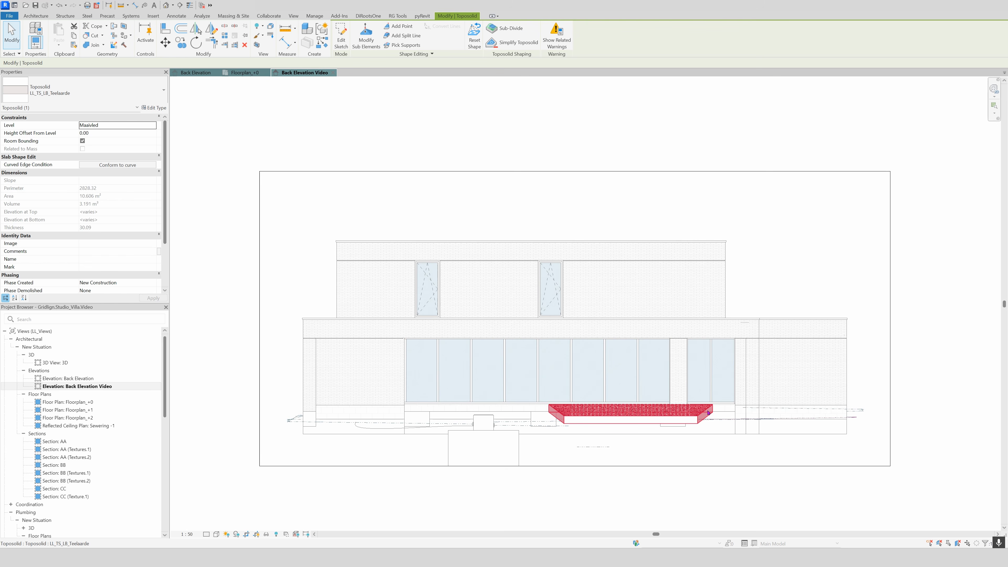
right_click(708, 413)
mouse_move(778, 245)
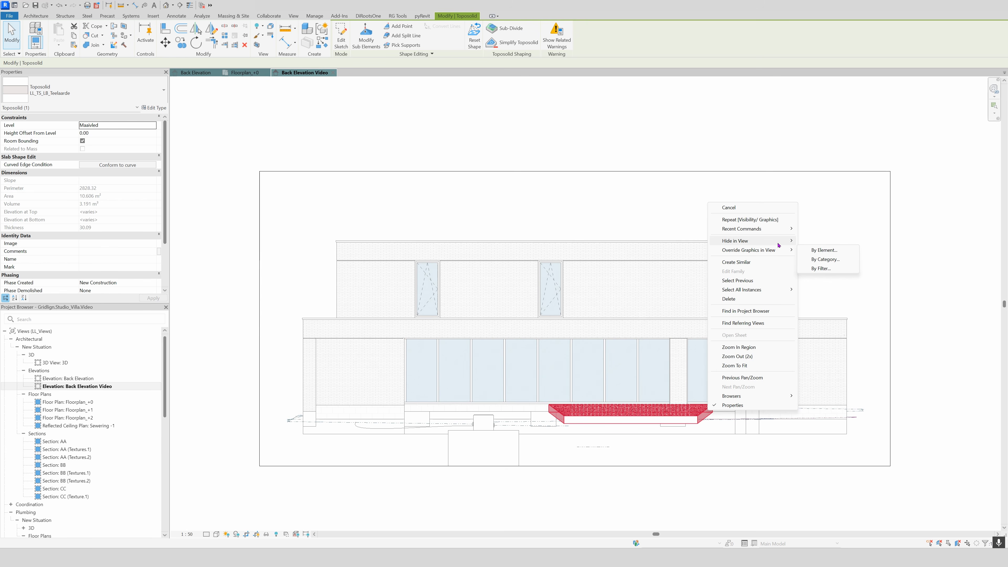
click(813, 250)
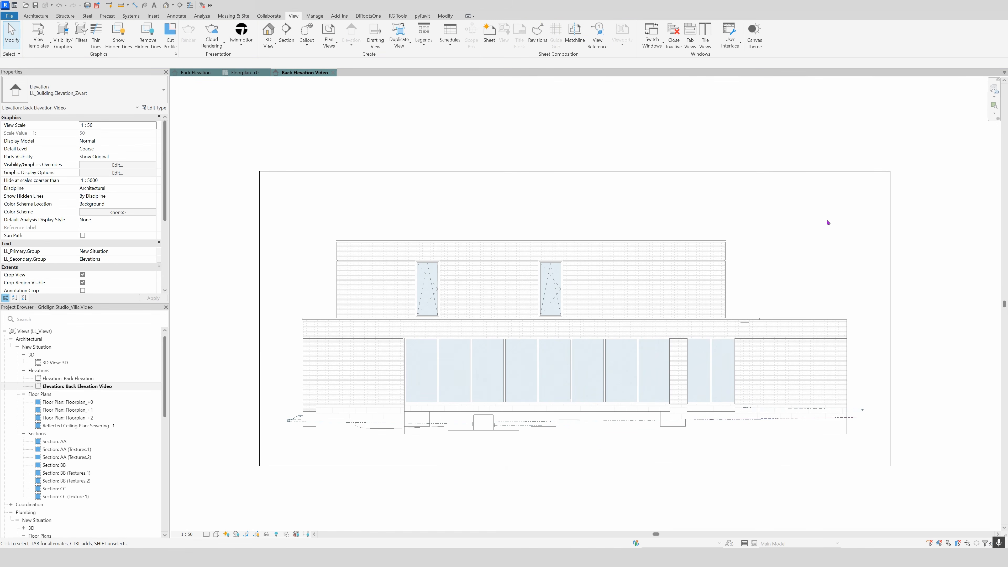
Set the elevation view's detail level to Fine.
scroll(653, 329, up, 1)
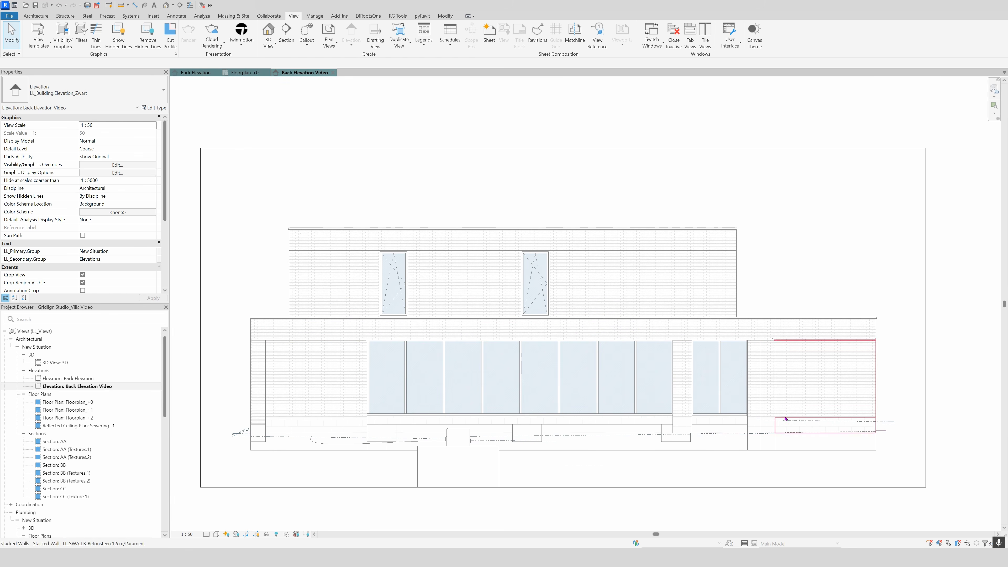
click(206, 534)
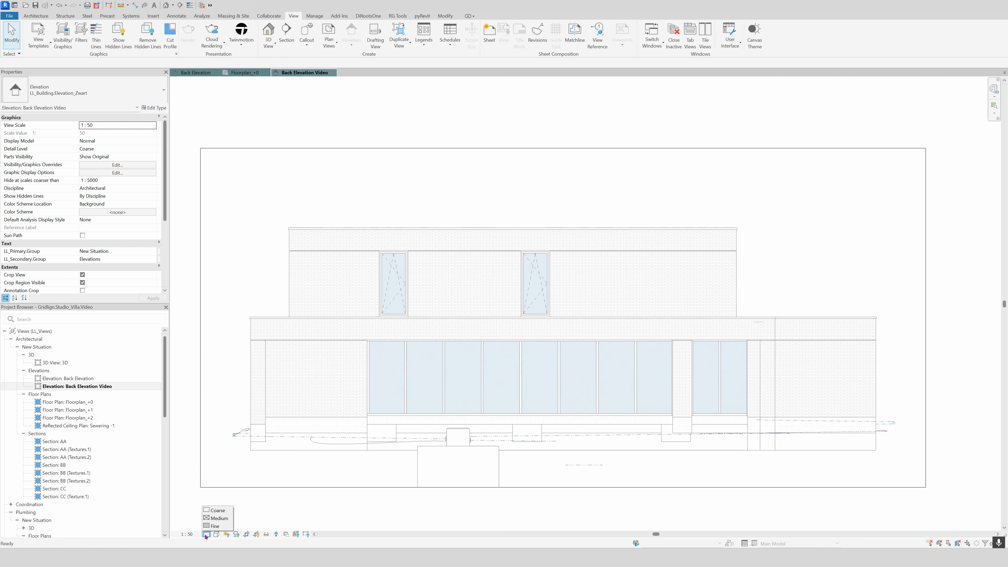
click(215, 525)
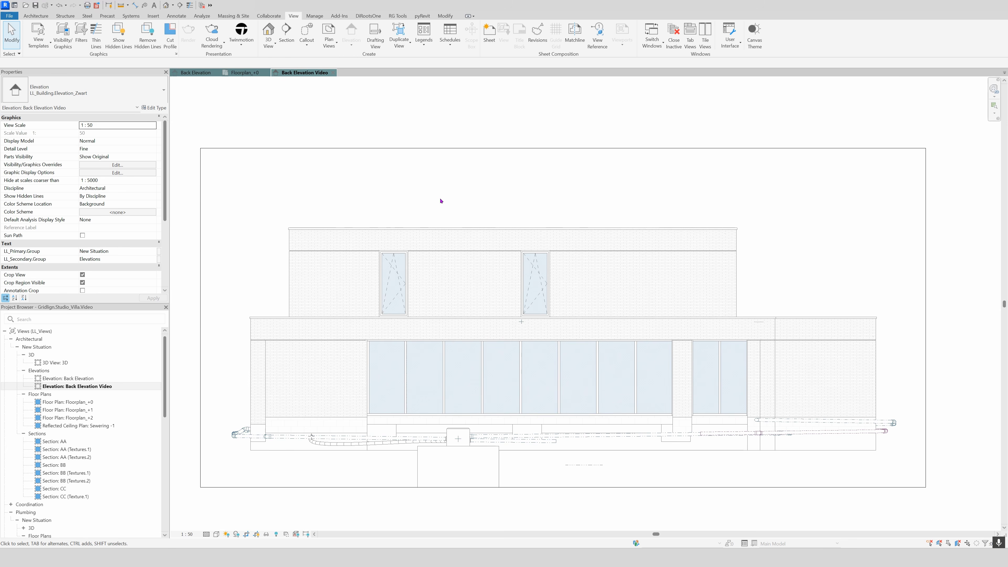
Hide all pipe-related model categories in the view, from Flex Pipes through Pipes, using Visibility/Graphic Overrides.
click(62, 35)
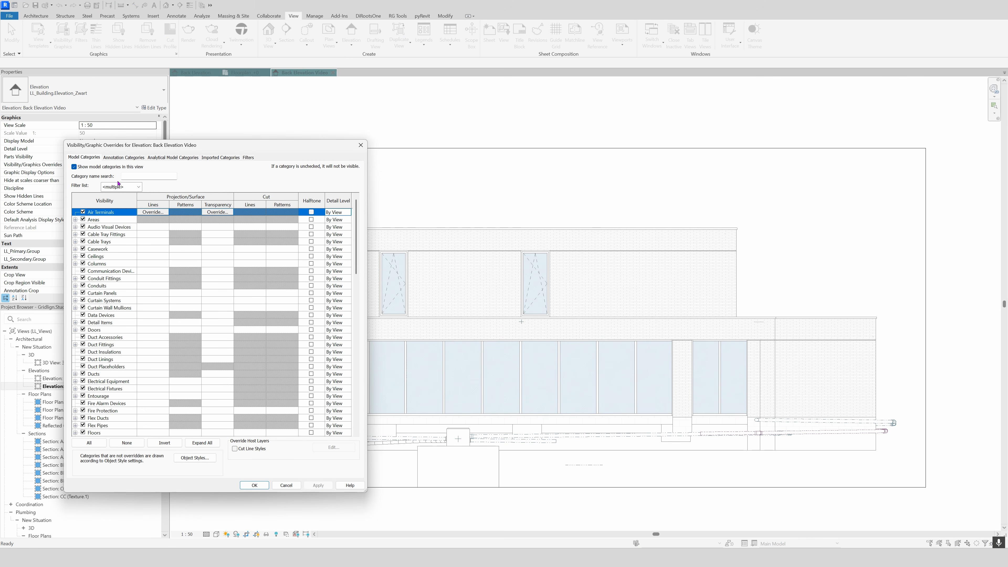
click(137, 178)
text(pipe)
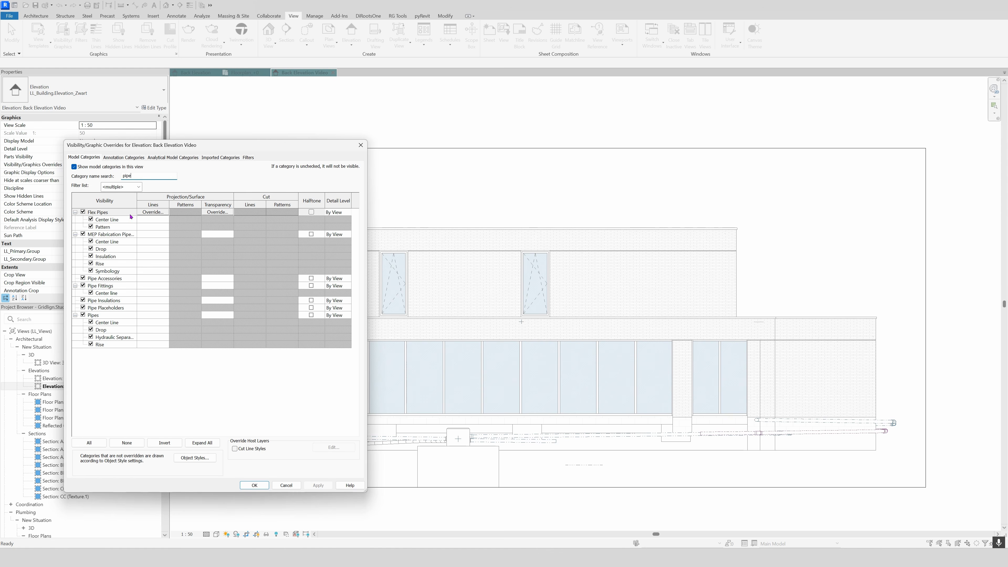
click(127, 214)
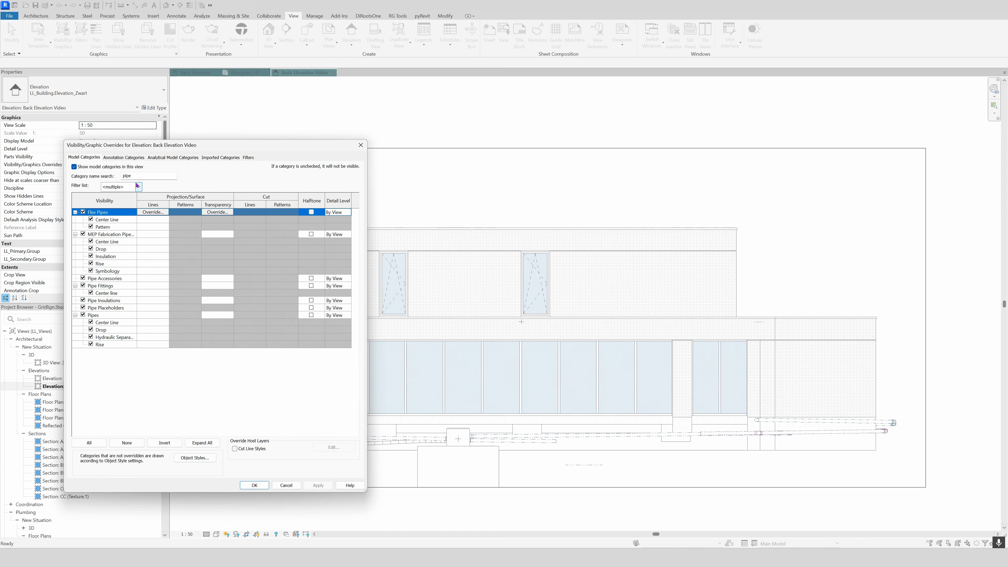
shift+click(119, 345)
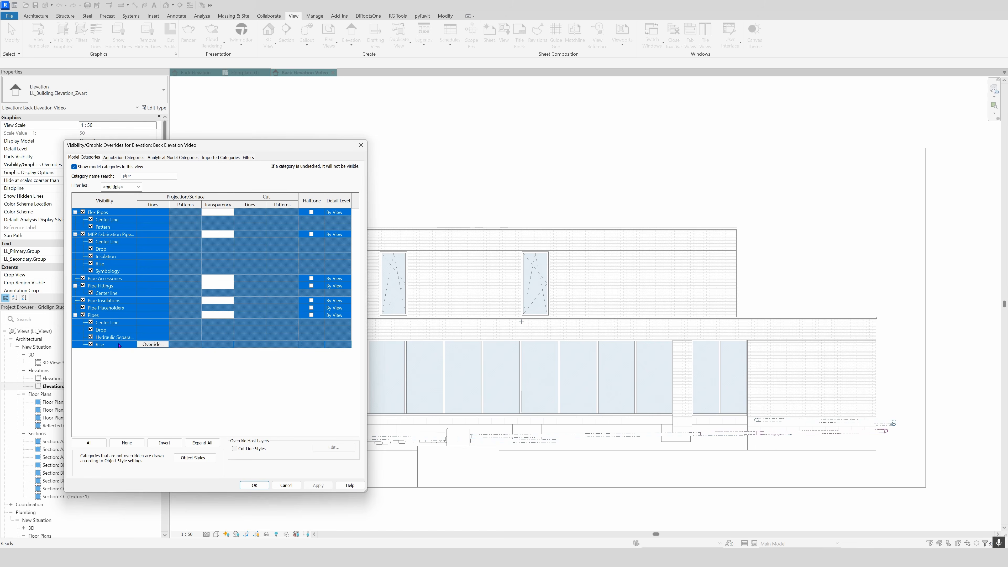
click(83, 315)
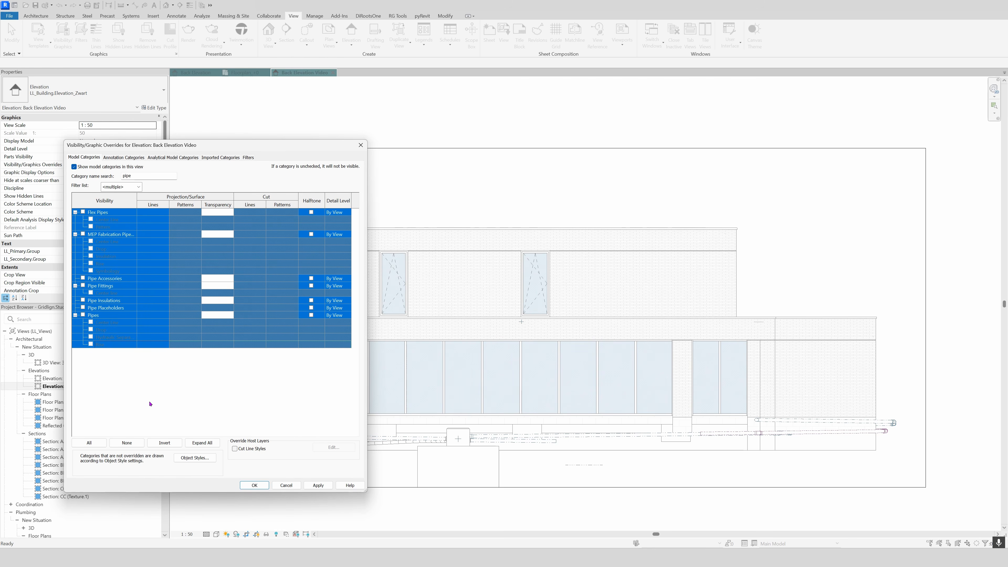
click(318, 485)
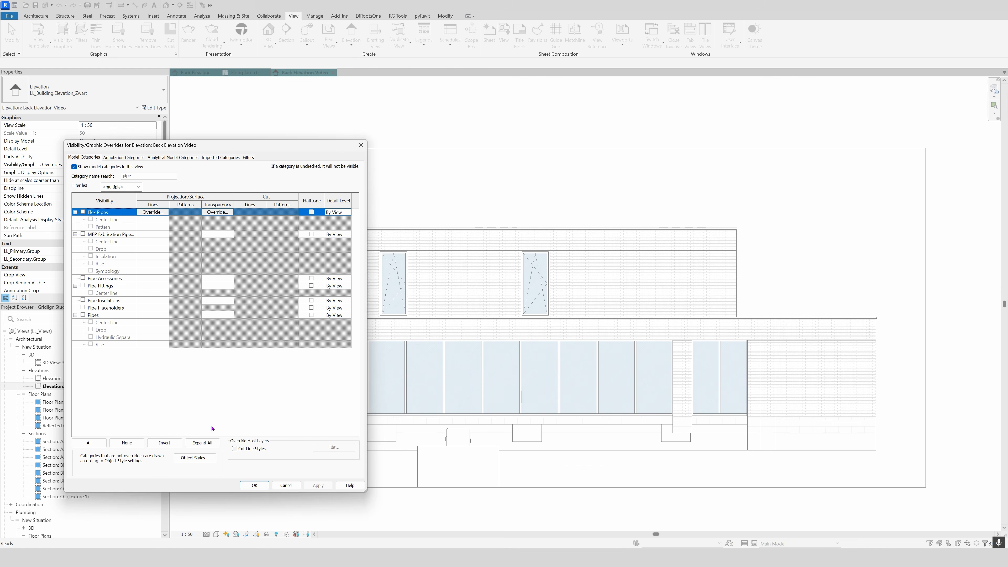
Hide the Plumbing Equipment and Plumbing Fixtures model categories in the view and close the overrides.
drag(134, 177, 108, 180)
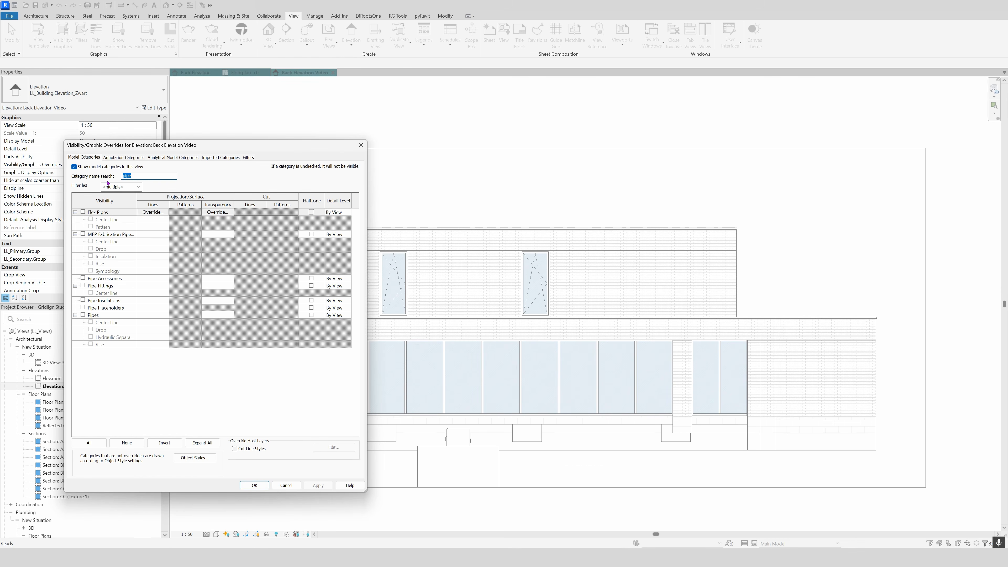
text(plum)
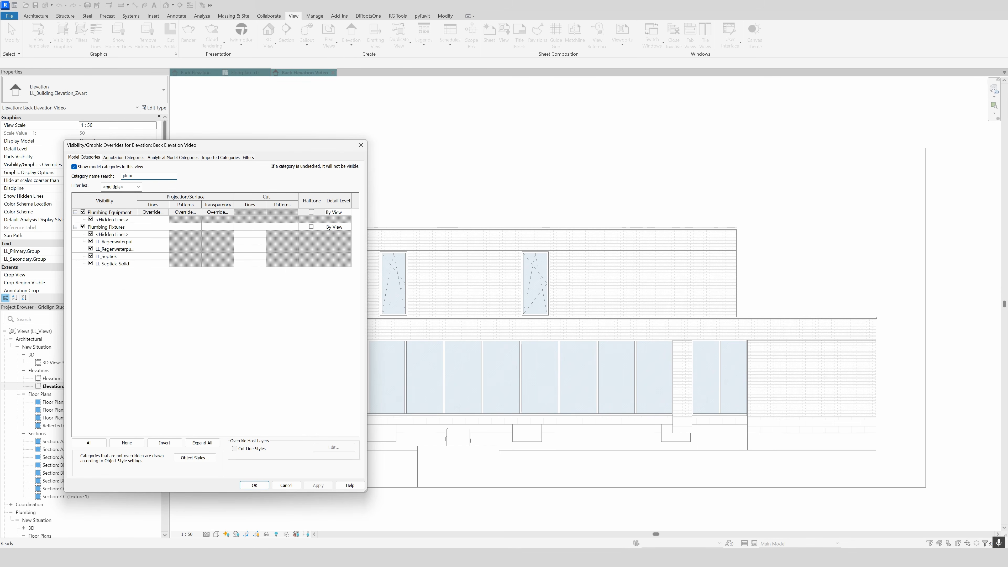
click(83, 212)
click(83, 227)
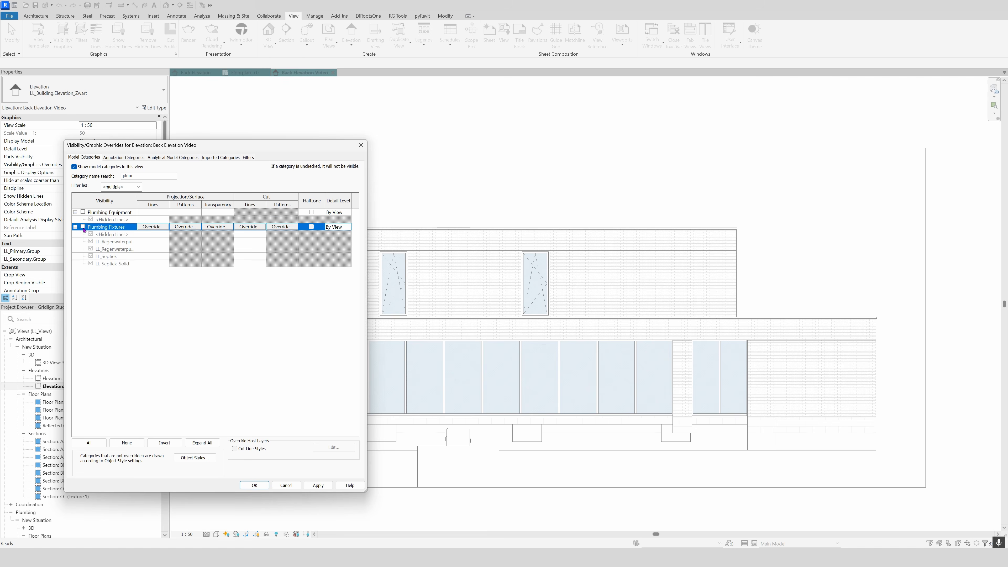
click(318, 485)
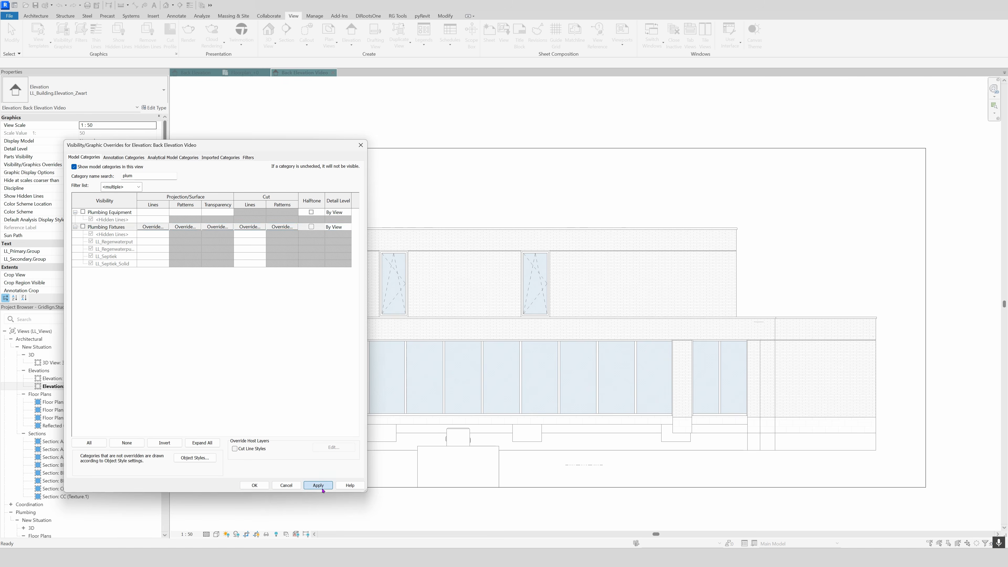
click(255, 485)
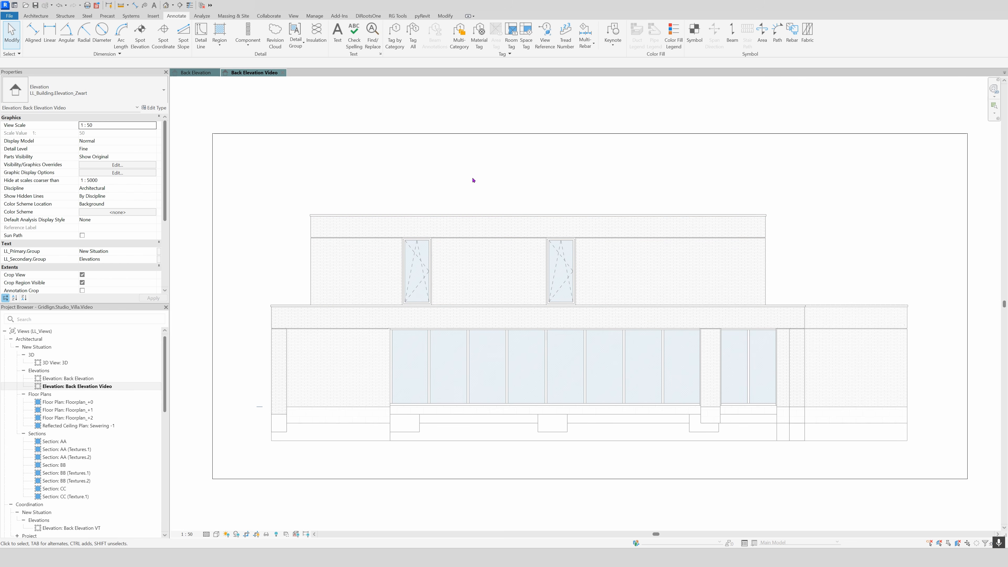
Switch to the finished Back Elevation view and inspect the filled region along its ground line.
click(195, 73)
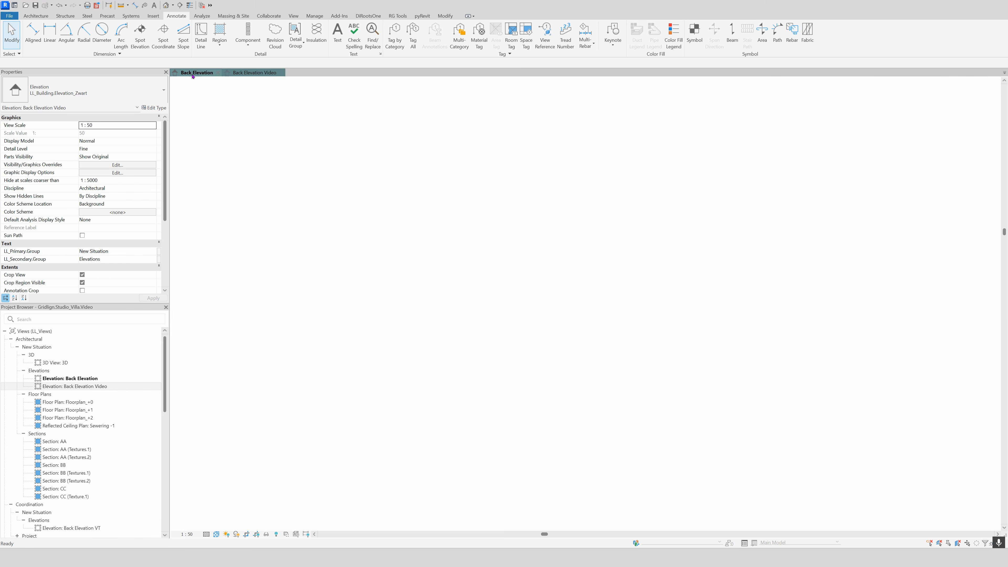
click(262, 459)
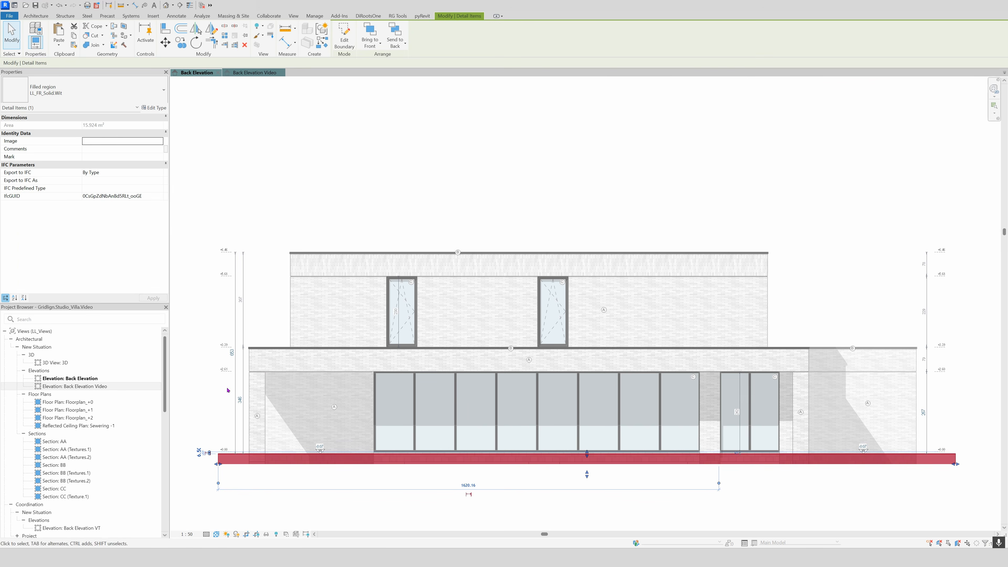
In the Back Elevation Video view, sketch a rectangular filled region about 240 cm high, running below ground level across the villa's foundations.
key(Escape)
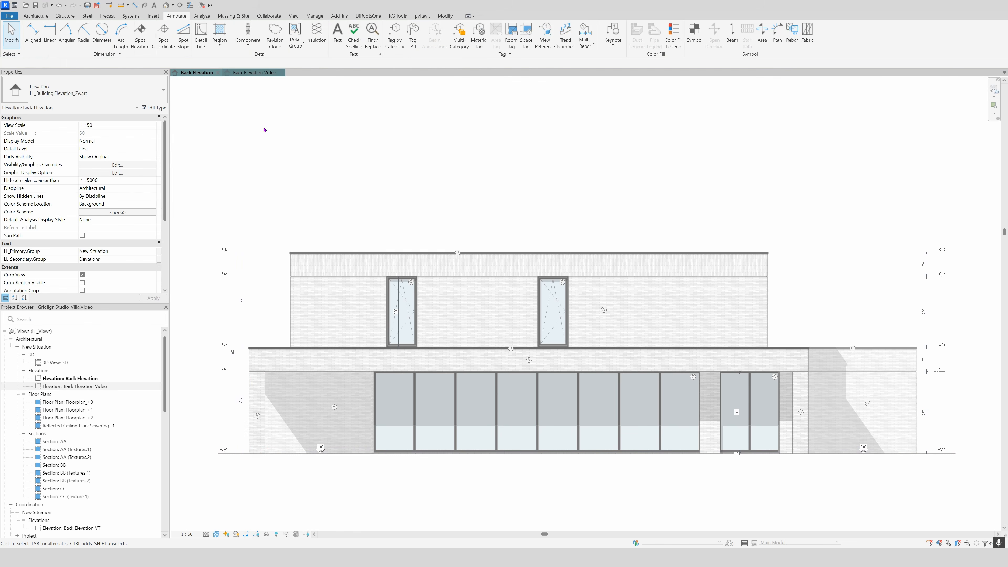
click(254, 74)
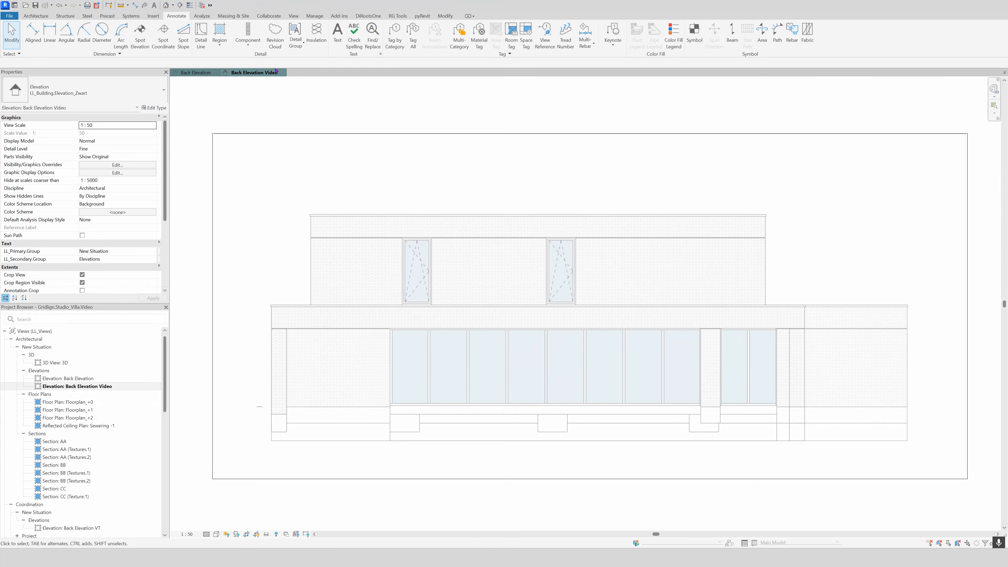
click(218, 29)
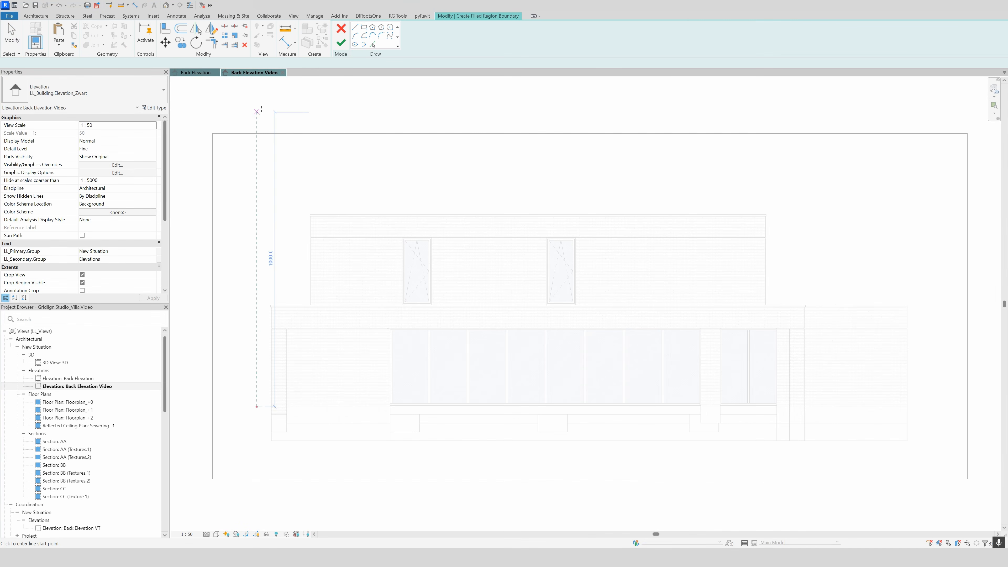
click(364, 26)
click(250, 406)
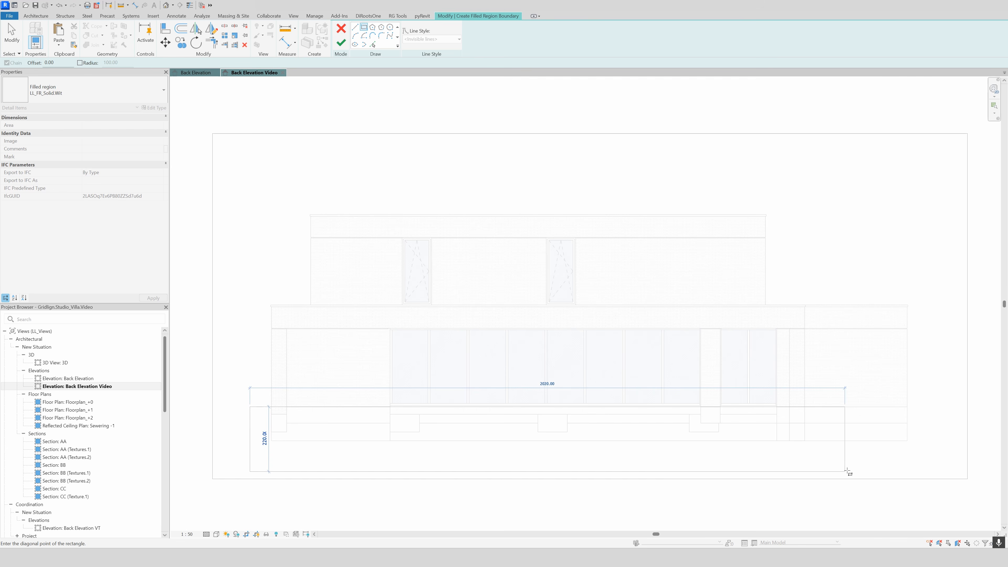
key(Escape)
key(Escape)
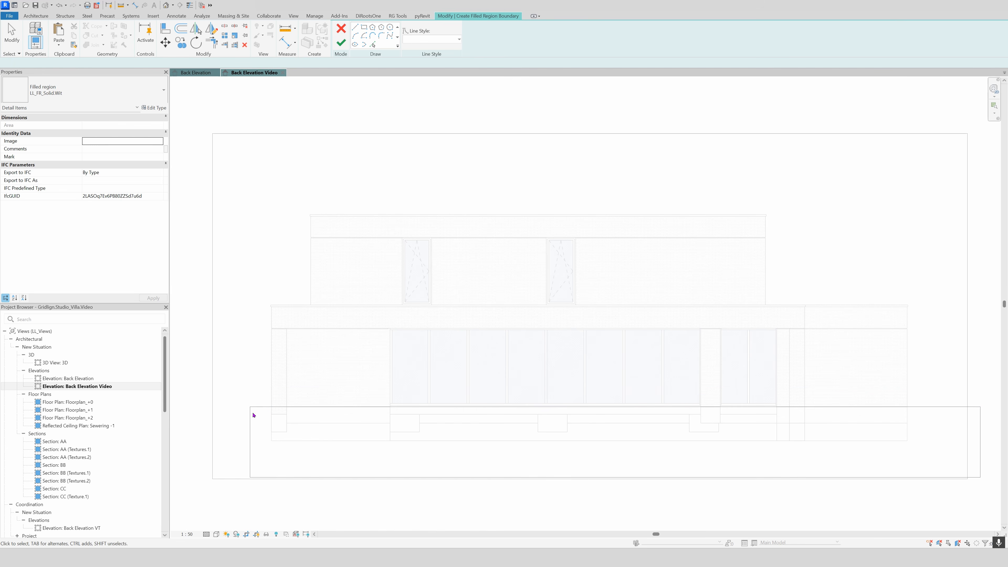
Stretch the region's left and bottom boundaries beyond the crop region, making it about 2650 cm wide, and finish the sketch.
drag(250, 437, 199, 429)
click(544, 478)
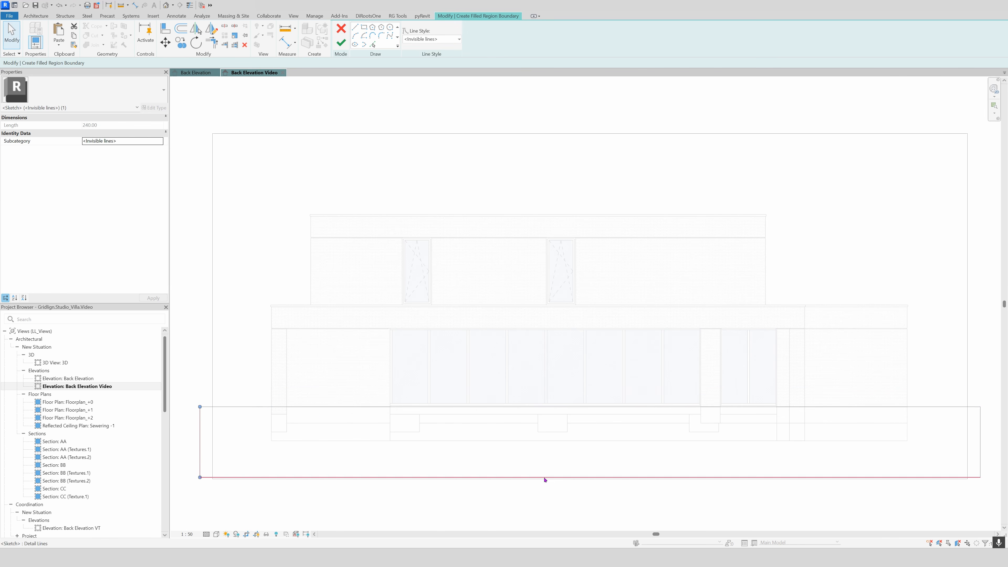
drag(544, 478, 545, 497)
click(270, 412)
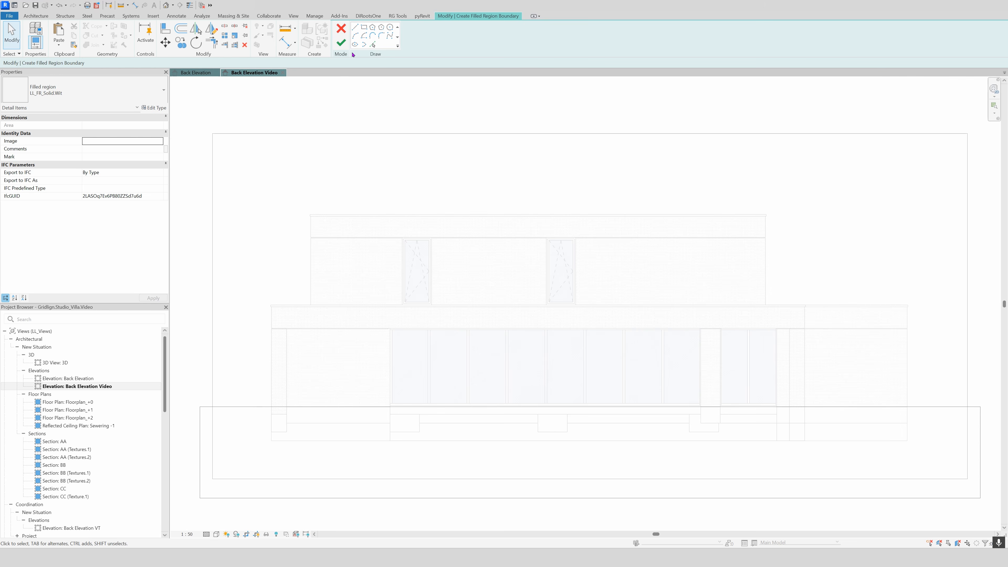
click(341, 42)
Delete the short stray detail line at ground level just left of the villa.
key(Escape)
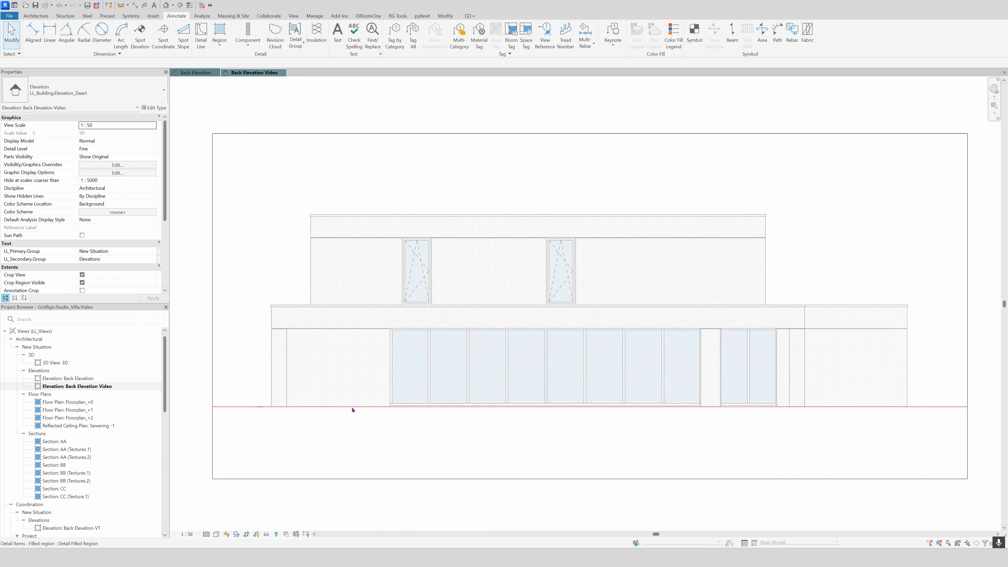
drag(243, 388, 282, 413)
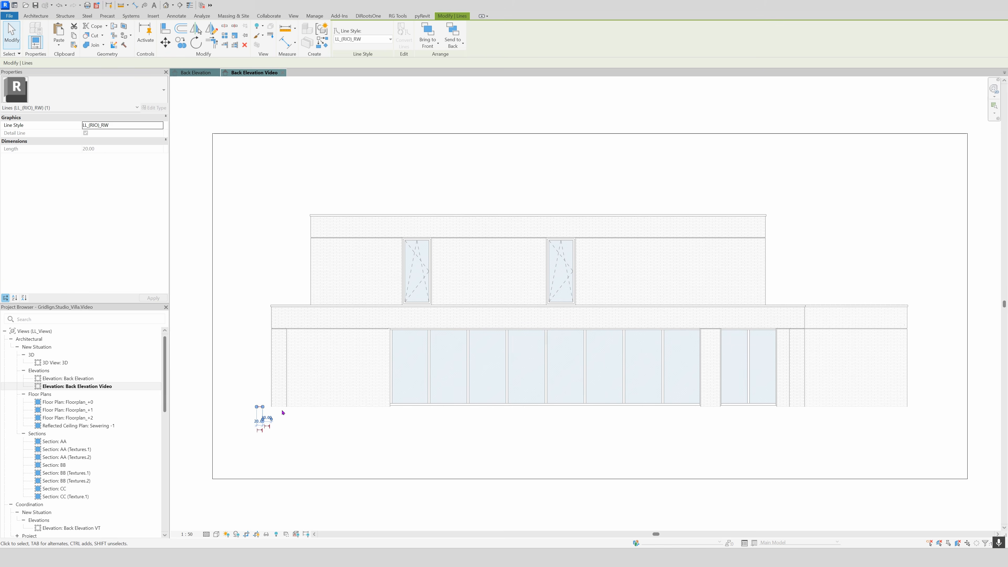
key(Delete)
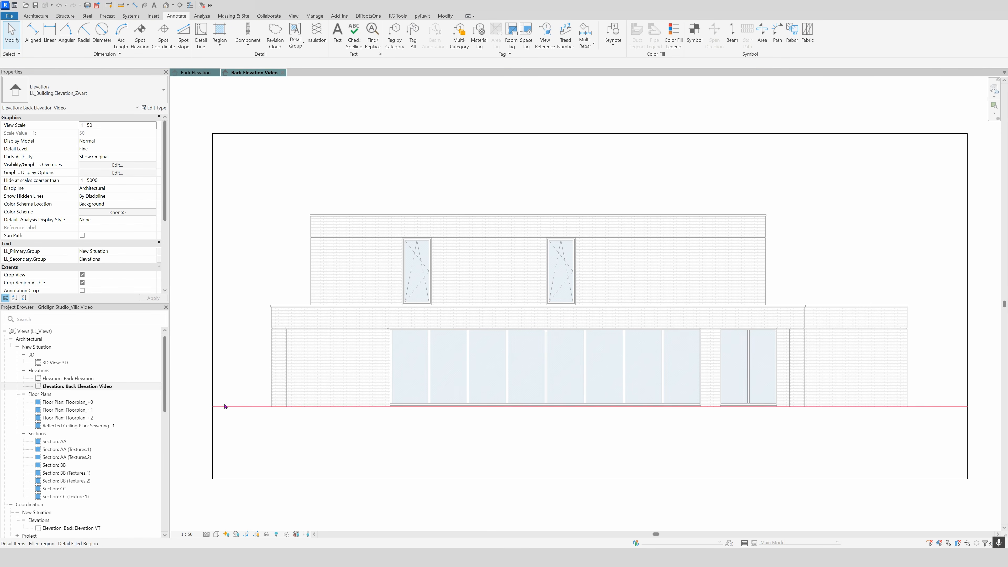
Edit the filled region's boundary so its top line at ground level uses the LL_Lijn.Type.4_Grijs line style.
click(223, 406)
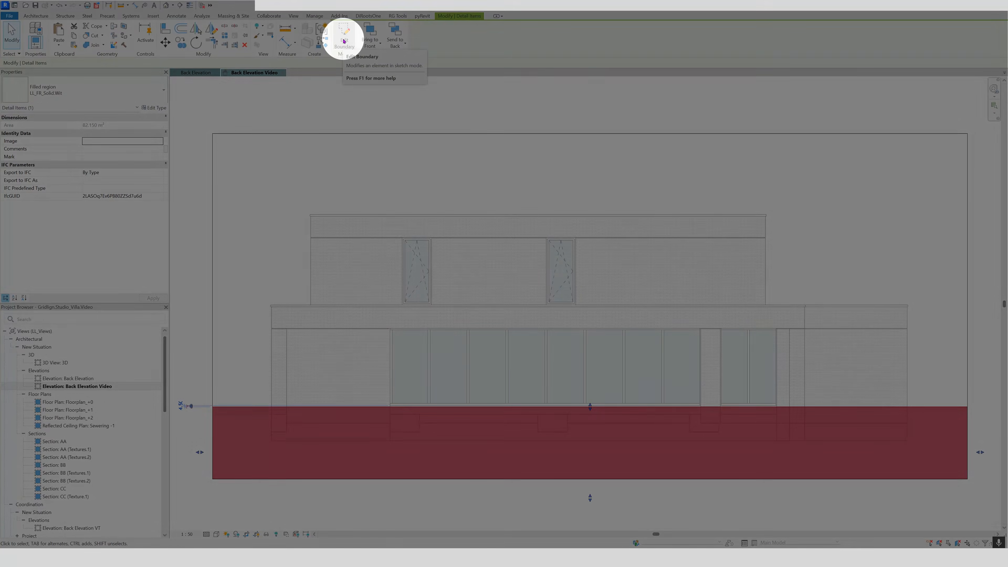
click(344, 41)
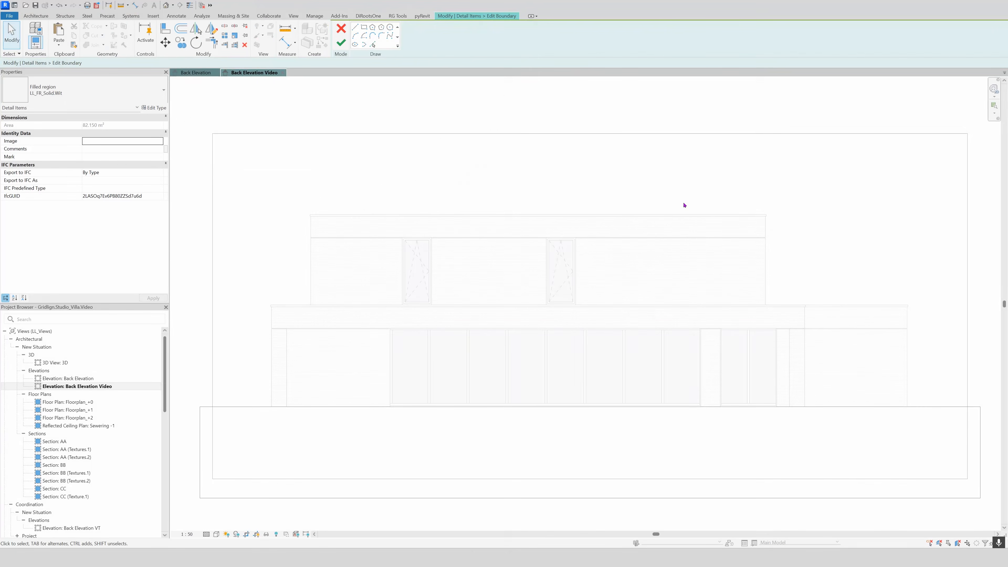
click(253, 406)
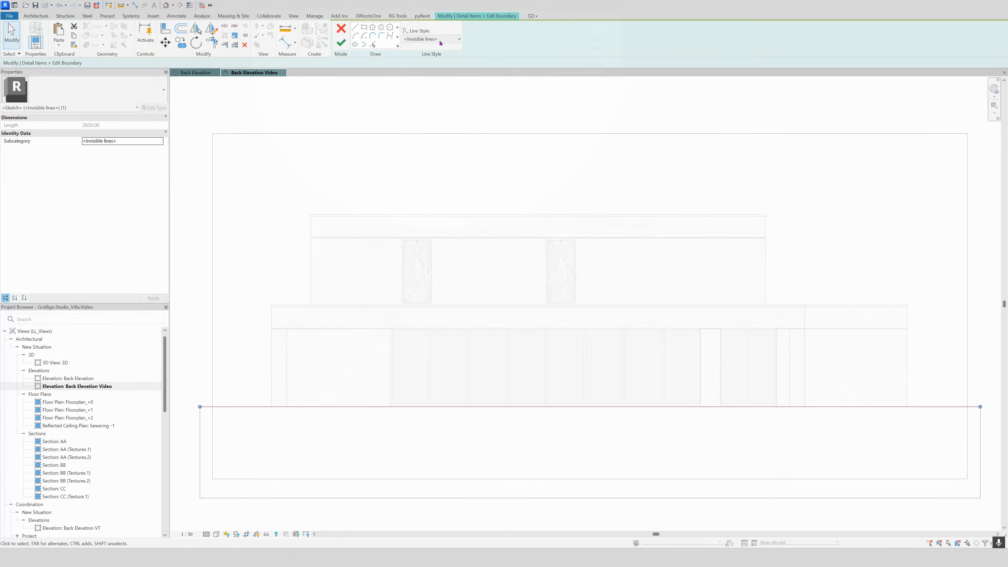
click(436, 39)
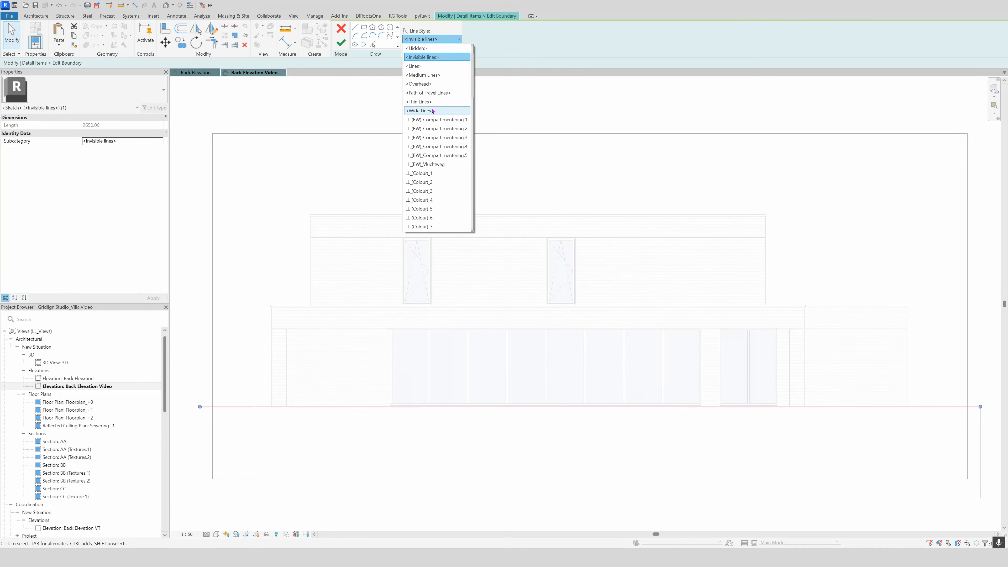
scroll(437, 119, down, 10)
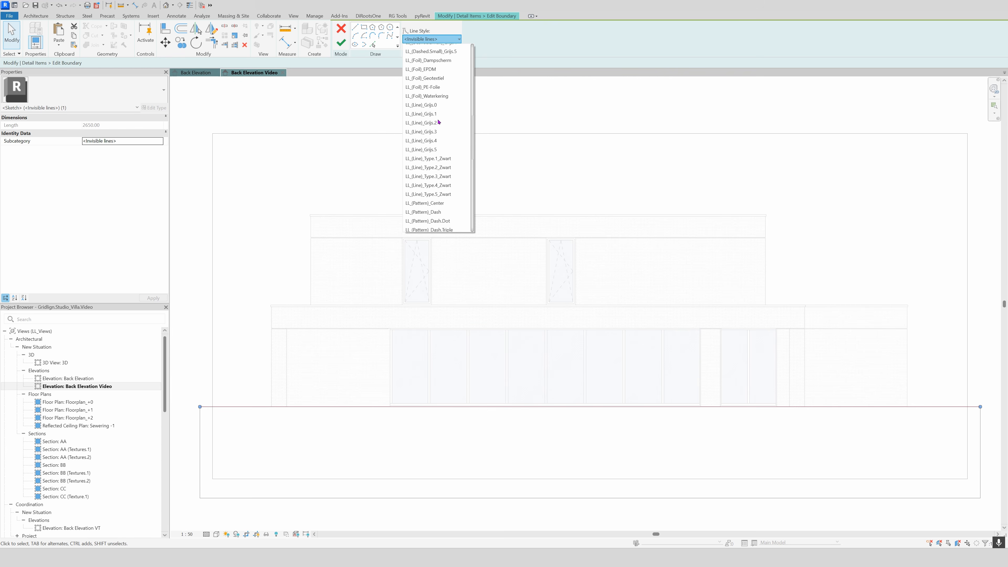
scroll(439, 122, down, 9)
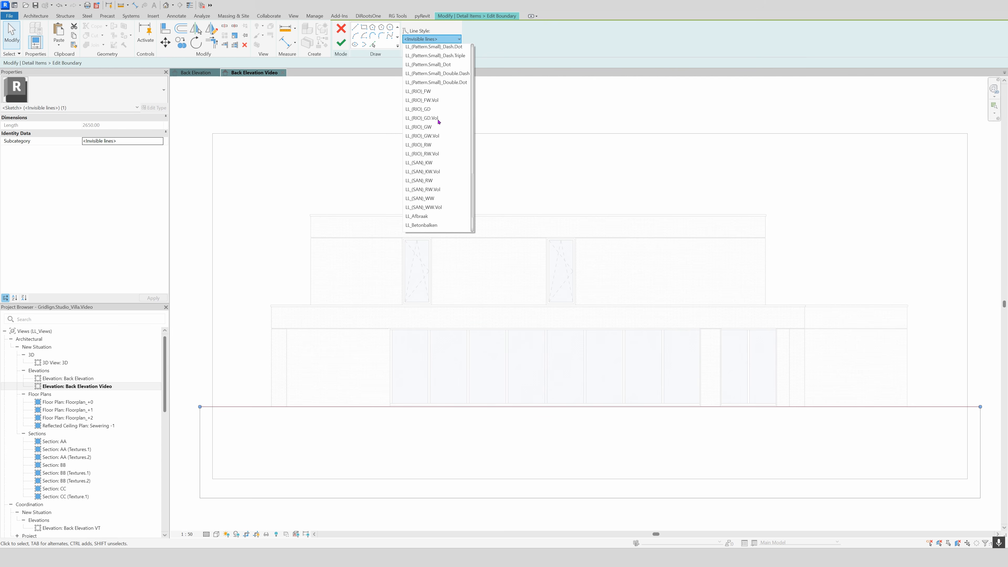
scroll(439, 121, down, 4)
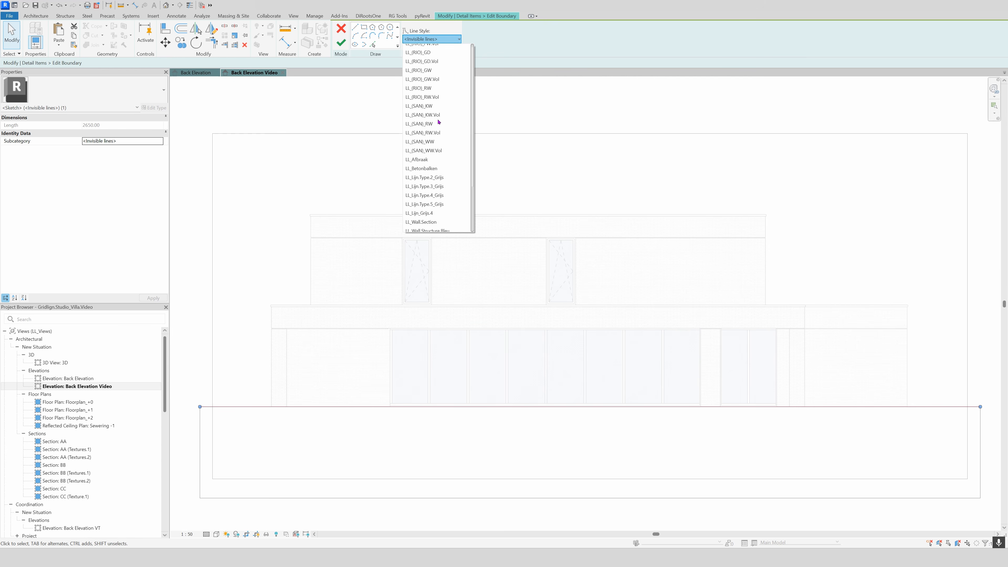
click(439, 192)
click(349, 48)
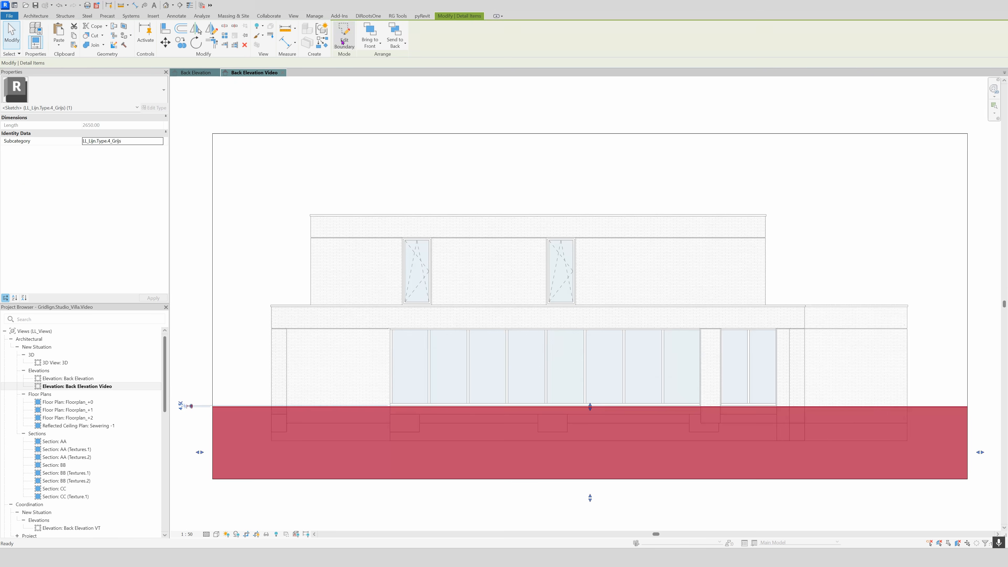
click(587, 124)
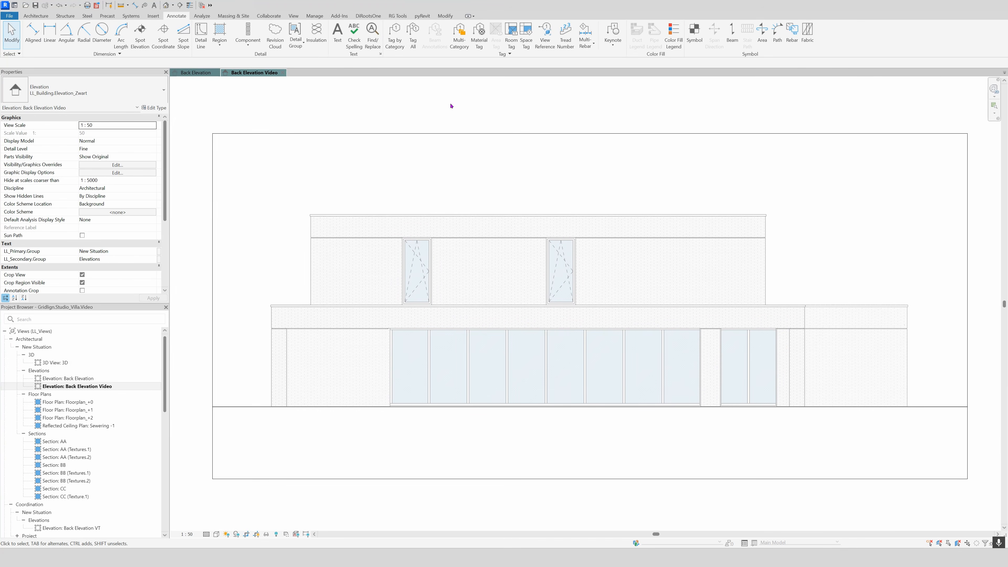
Raise the crop region's bottom edge to just below the ground line and make the crop region invisible.
click(349, 134)
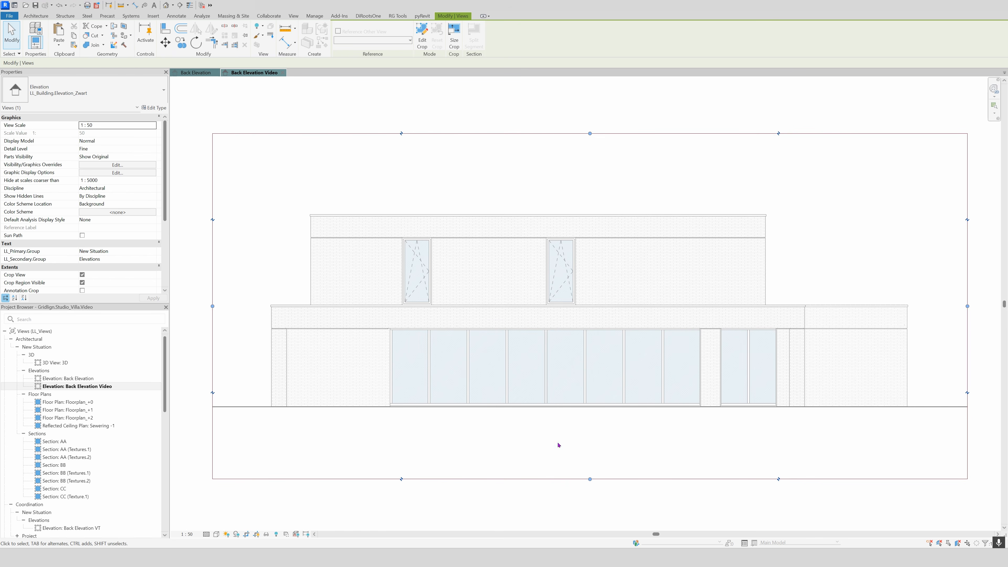
drag(590, 480, 589, 420)
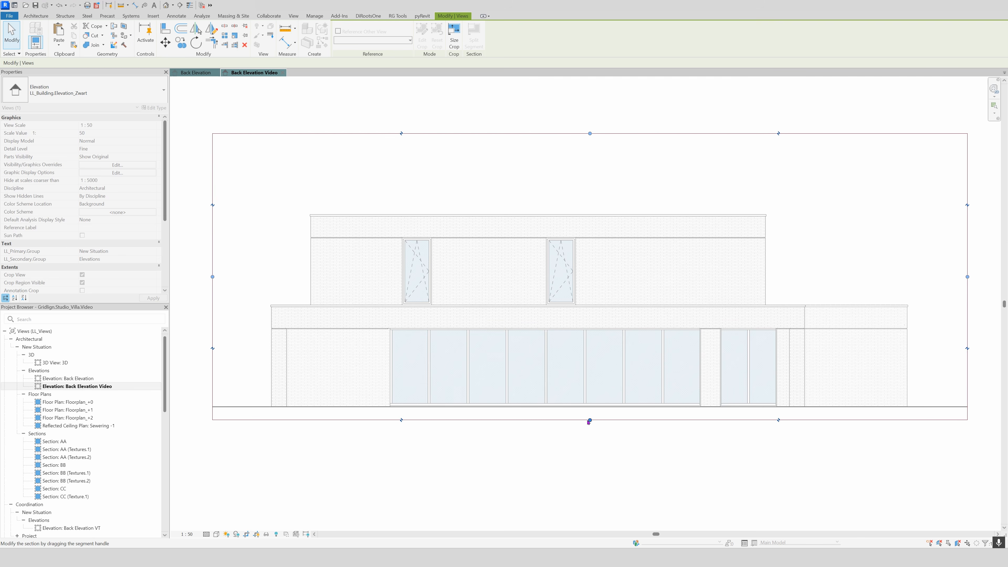
click(533, 470)
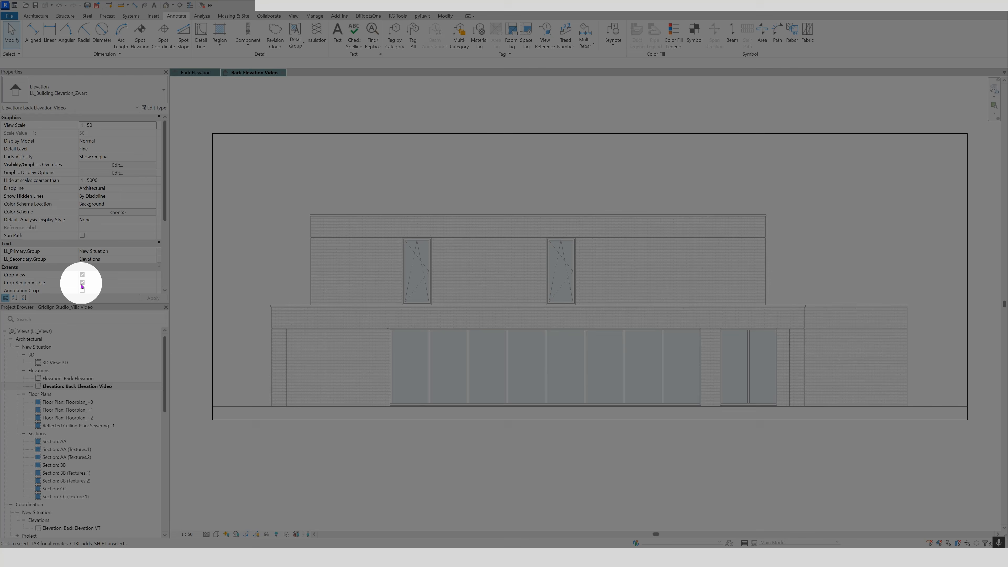
click(82, 283)
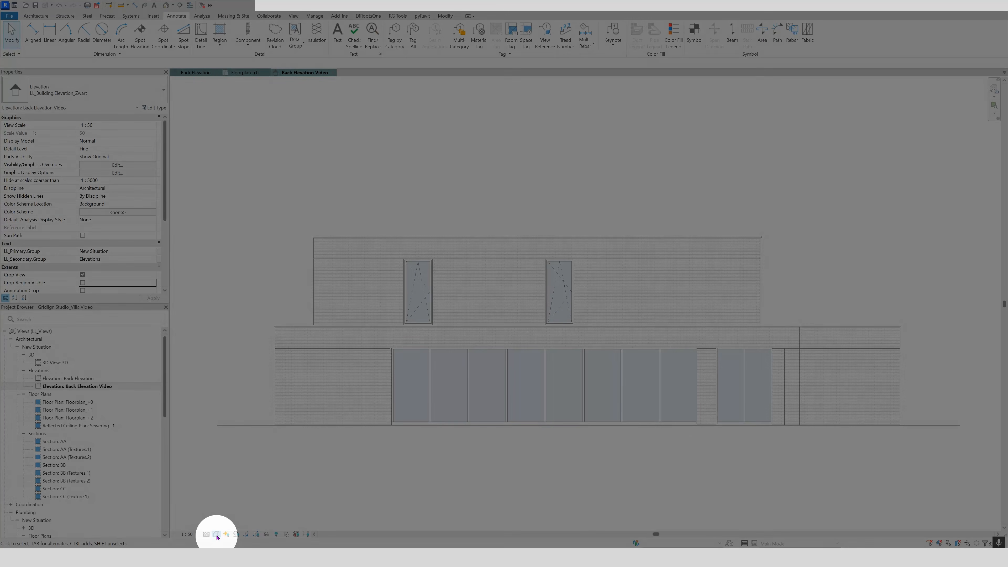
Set the view's model display style to Consistent Colors in Graphic Display Options and apply it.
click(216, 535)
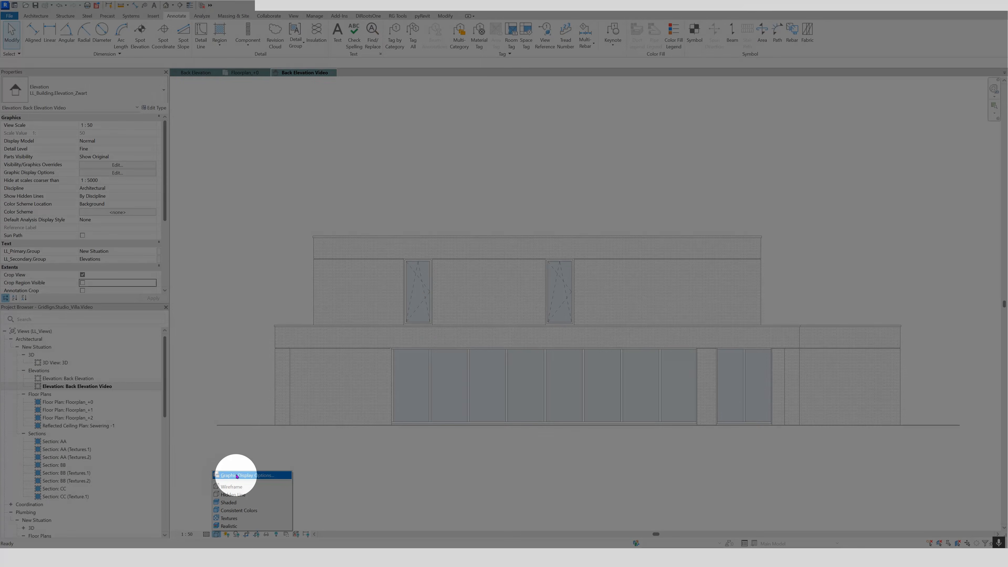
click(252, 477)
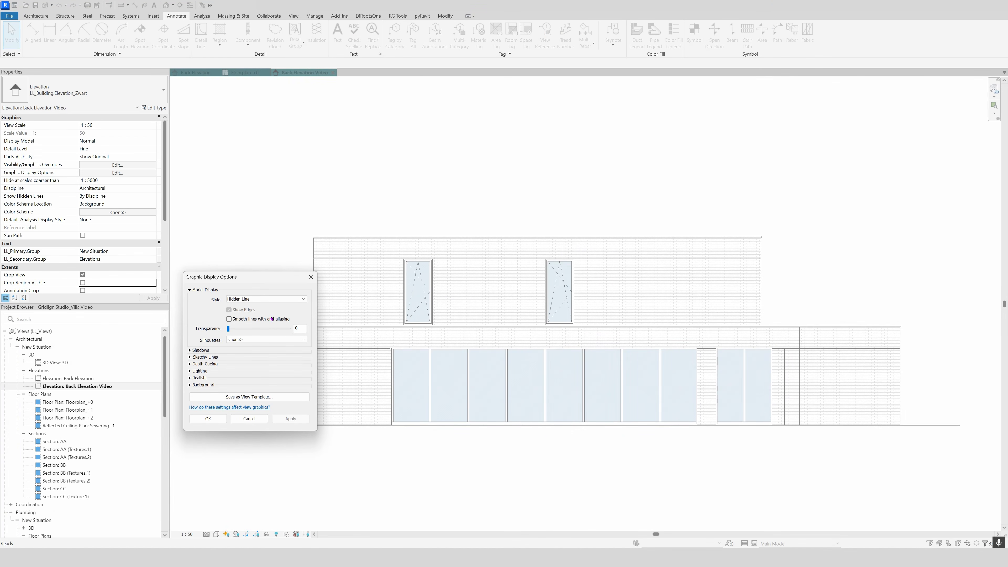
drag(230, 276, 223, 237)
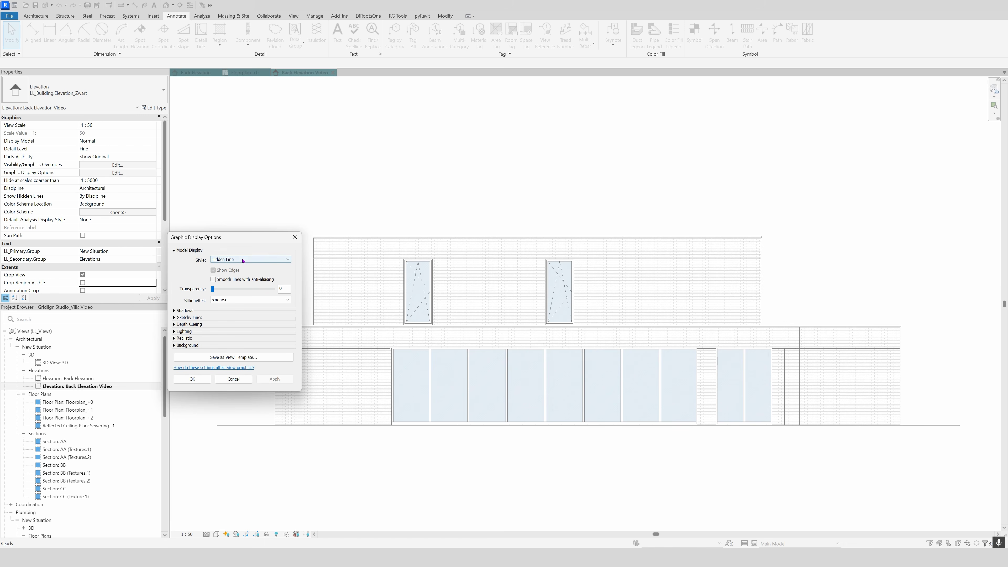
click(254, 260)
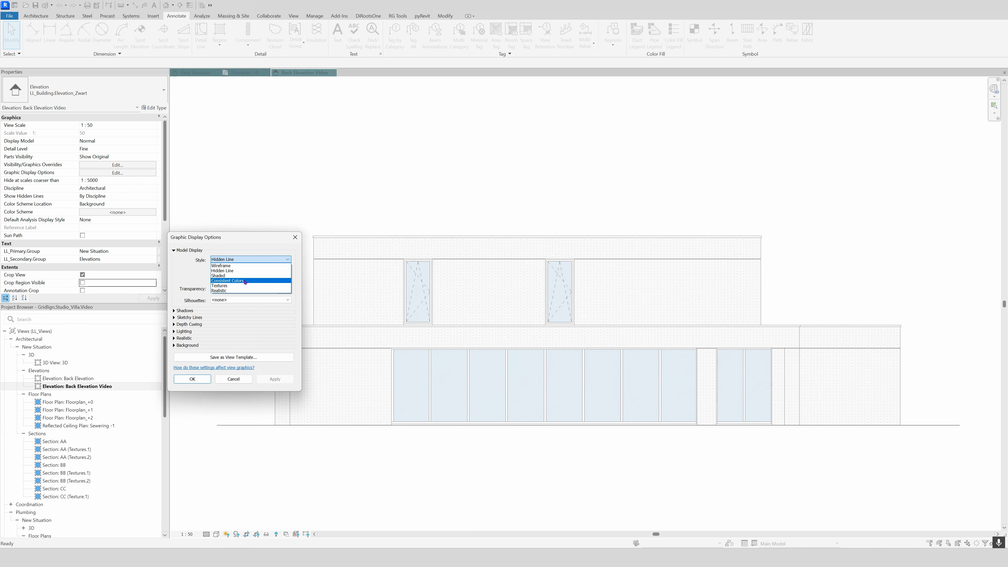
click(245, 281)
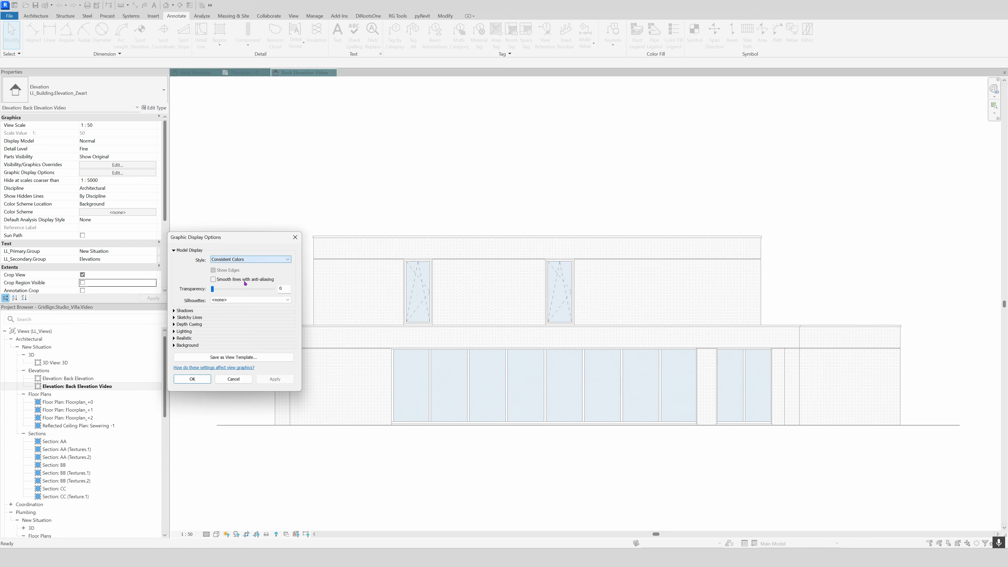
click(286, 377)
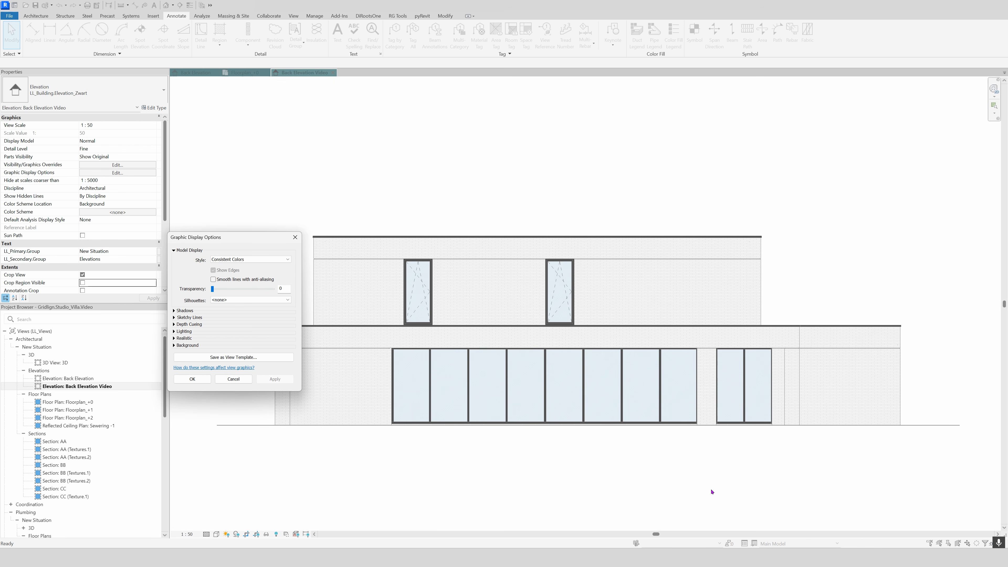
Enable smooth lines with anti-aliasing for the view and accept the Graphic Display Options.
drag(251, 238, 212, 191)
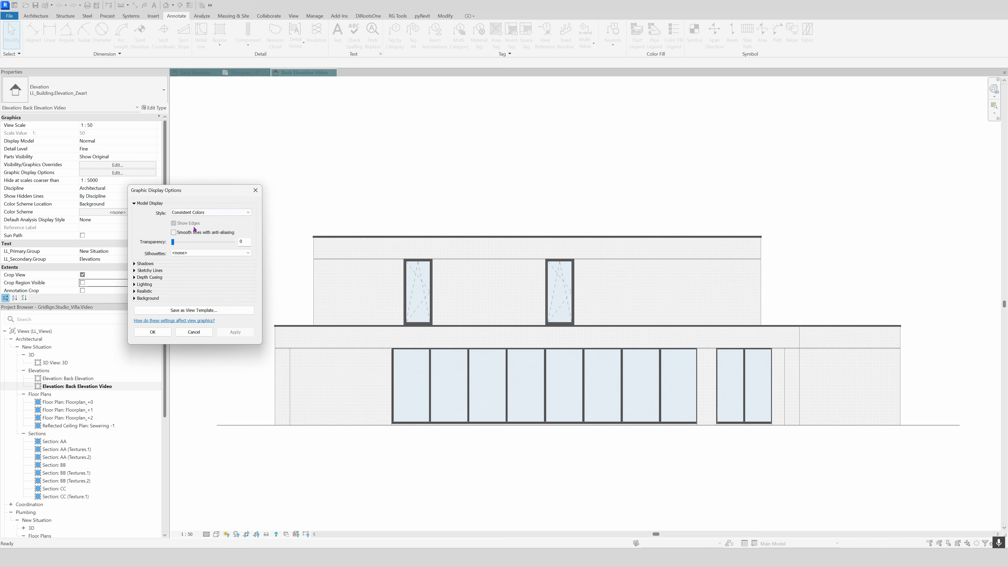
click(174, 233)
click(236, 332)
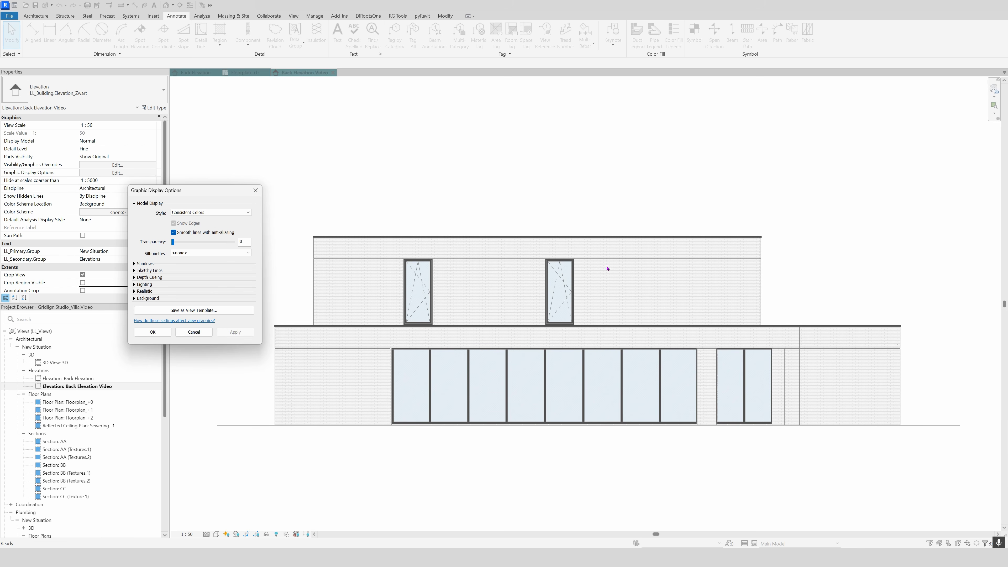
click(152, 332)
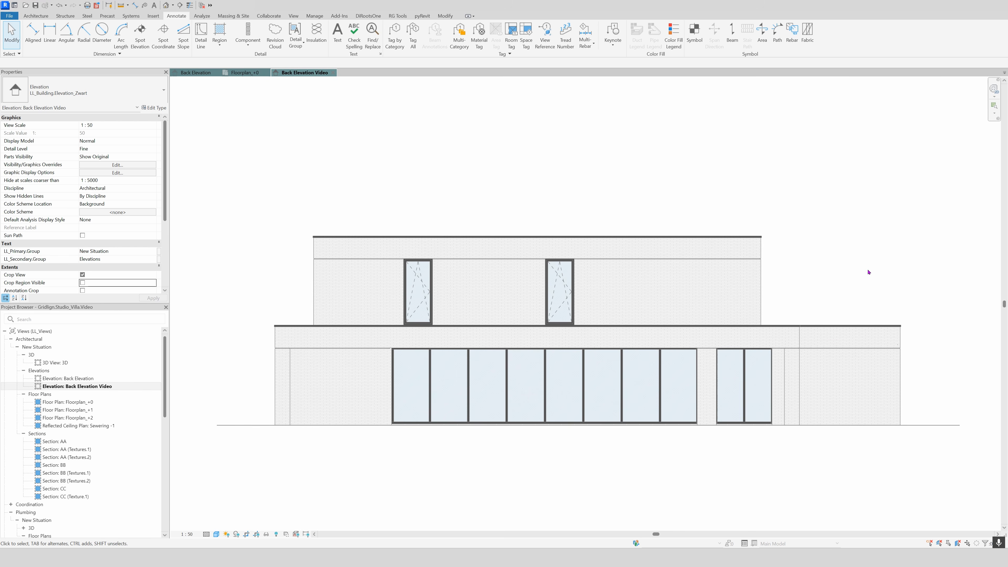
Turn on shadows in the elevation view and set the shadow intensity to 20 in the lighting part of Graphic Display Options.
click(237, 534)
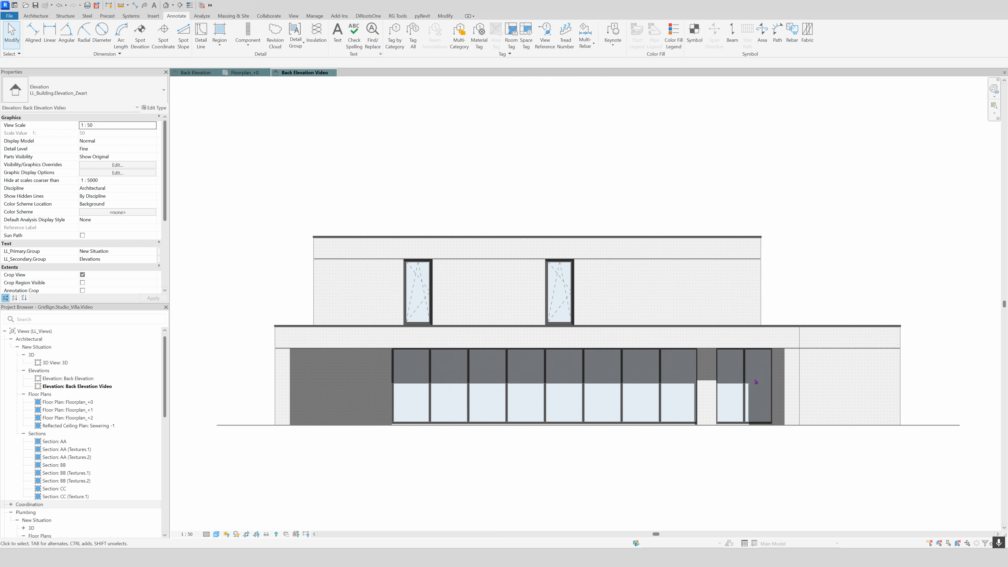
click(216, 534)
click(249, 475)
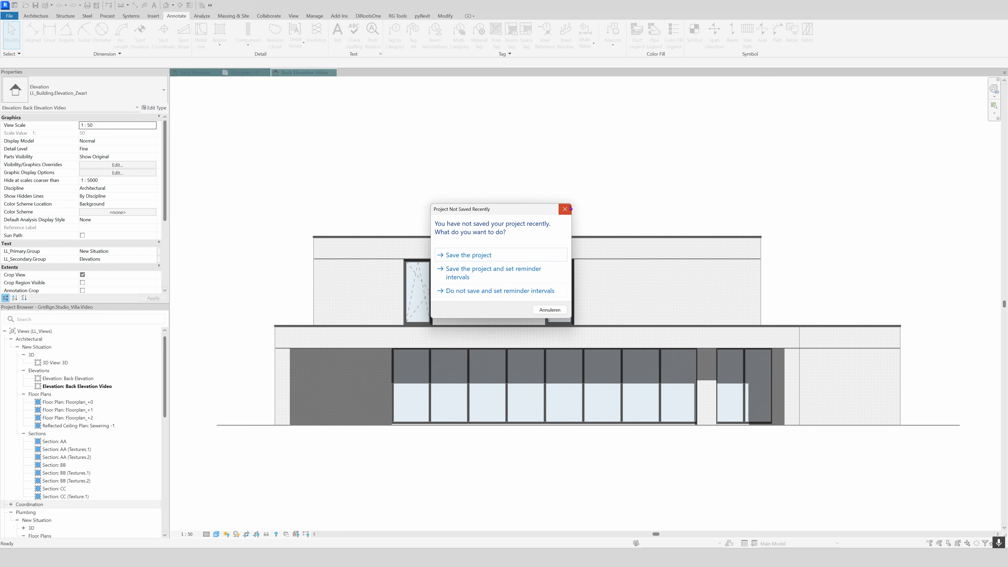
click(565, 209)
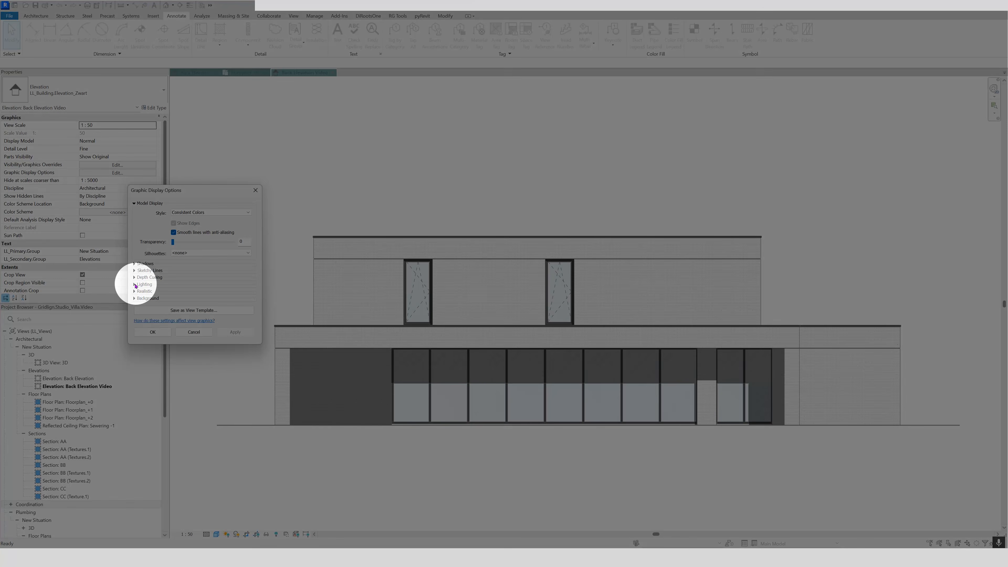
click(135, 285)
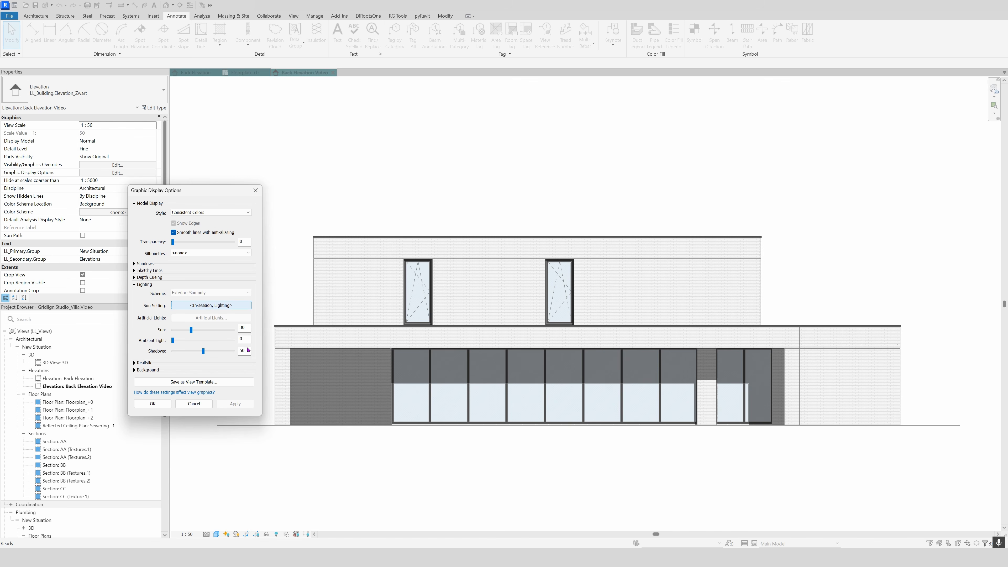
drag(248, 350, 234, 354)
text(20)
click(236, 404)
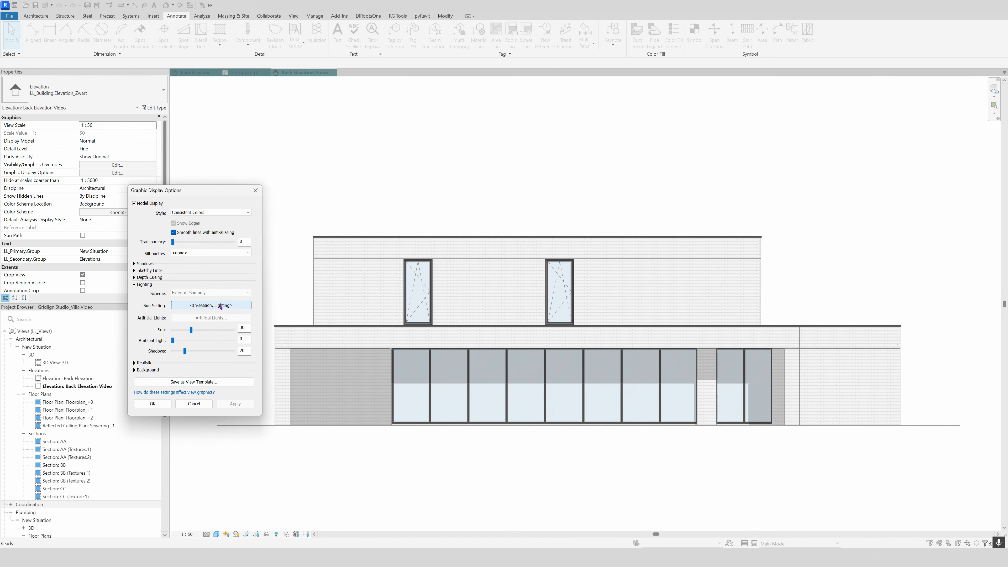
Set the view's sun setting to the Sunlight from Top Left lighting preset and accept the Graphic Display Options.
click(221, 306)
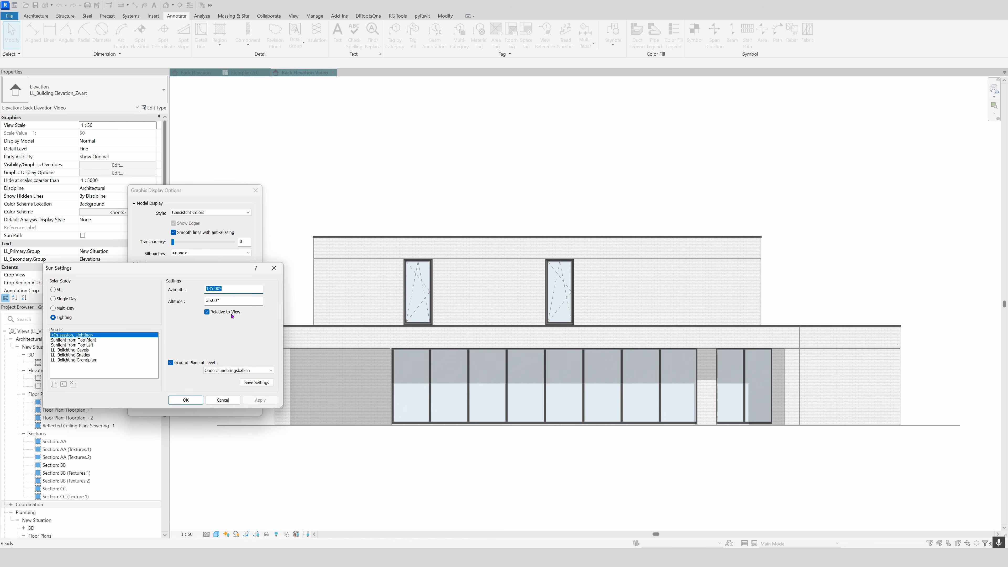
click(90, 345)
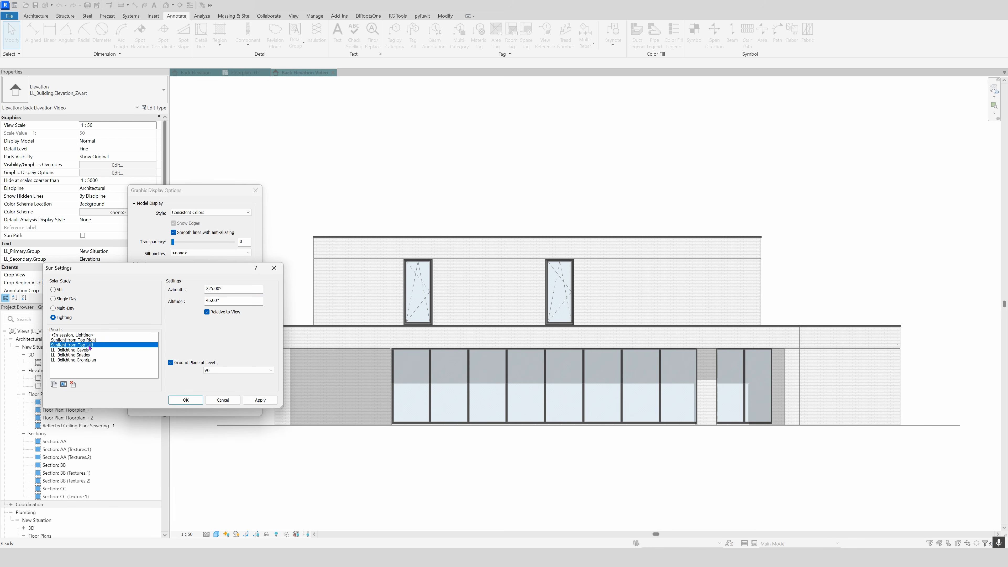
click(255, 400)
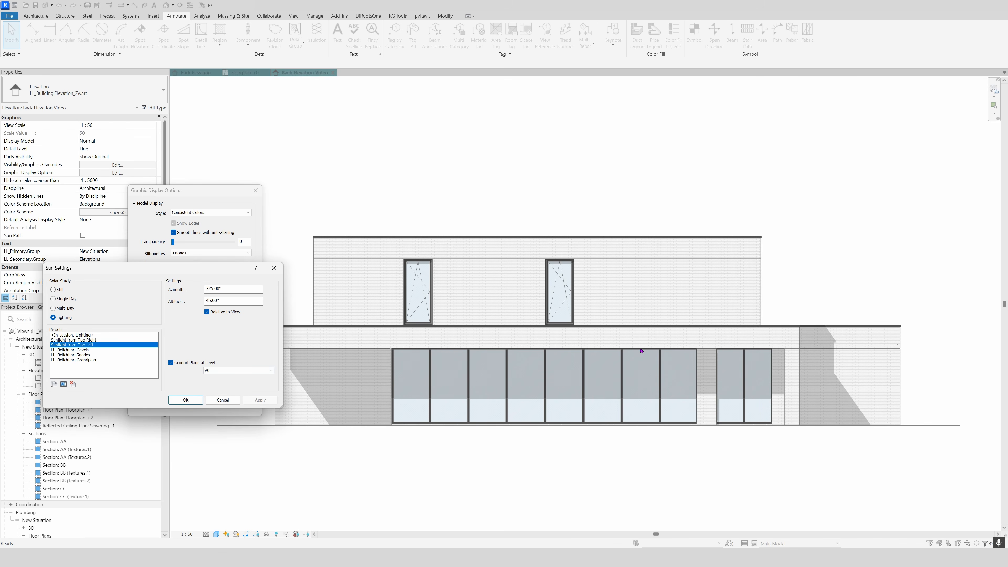
click(186, 400)
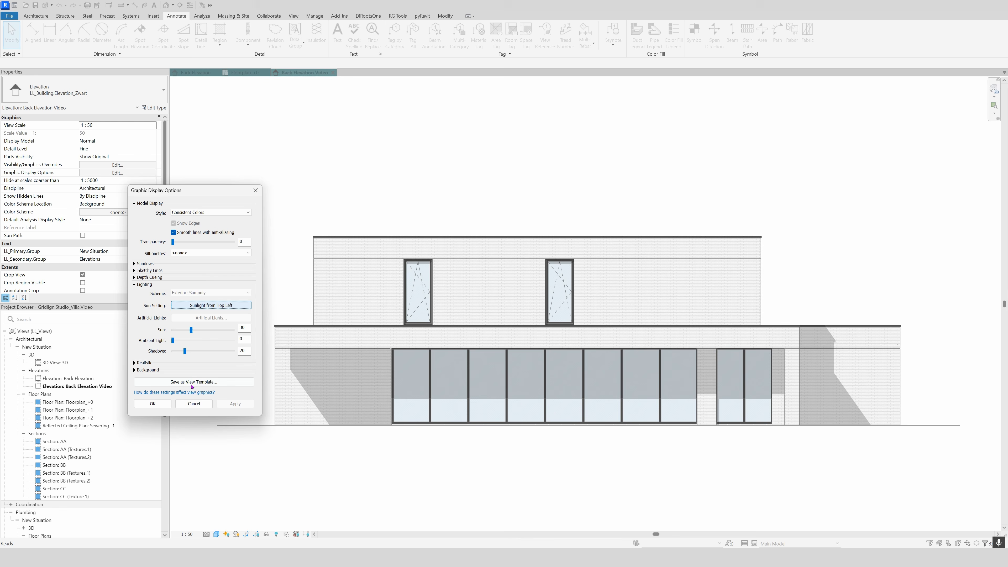
click(170, 402)
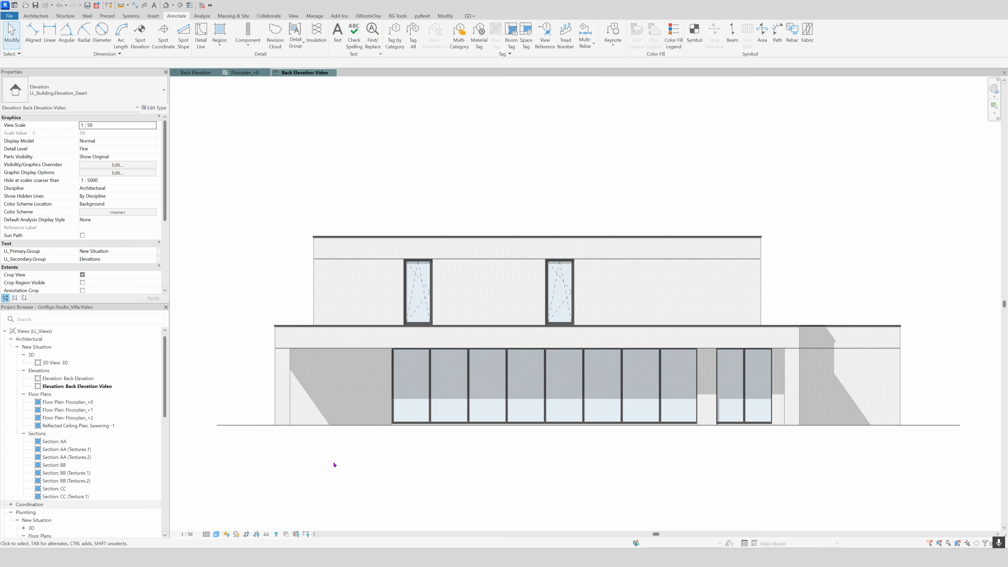
Enable Show Depth under Depth Cueing in the view's Graphic Display Options and apply it.
click(215, 534)
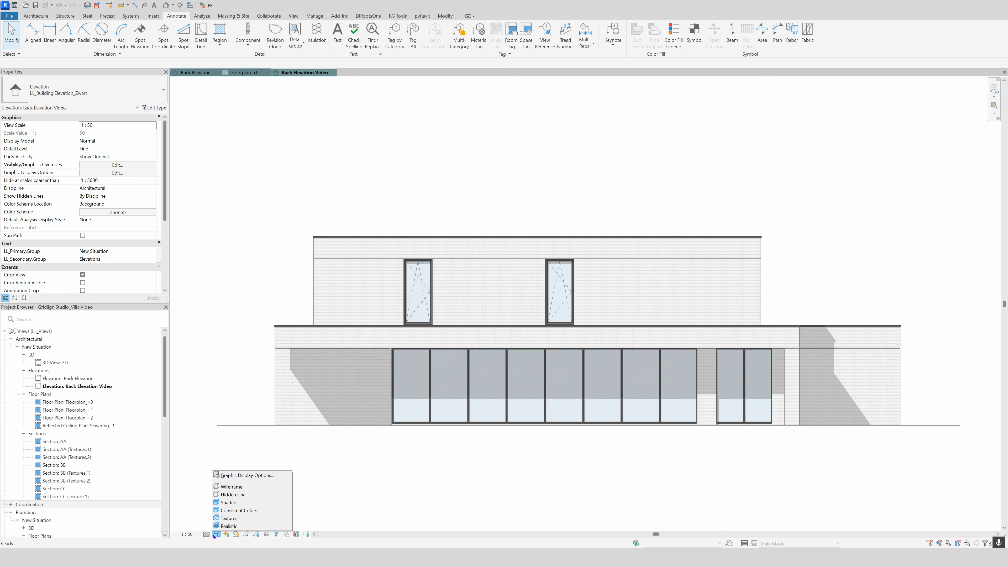
click(247, 475)
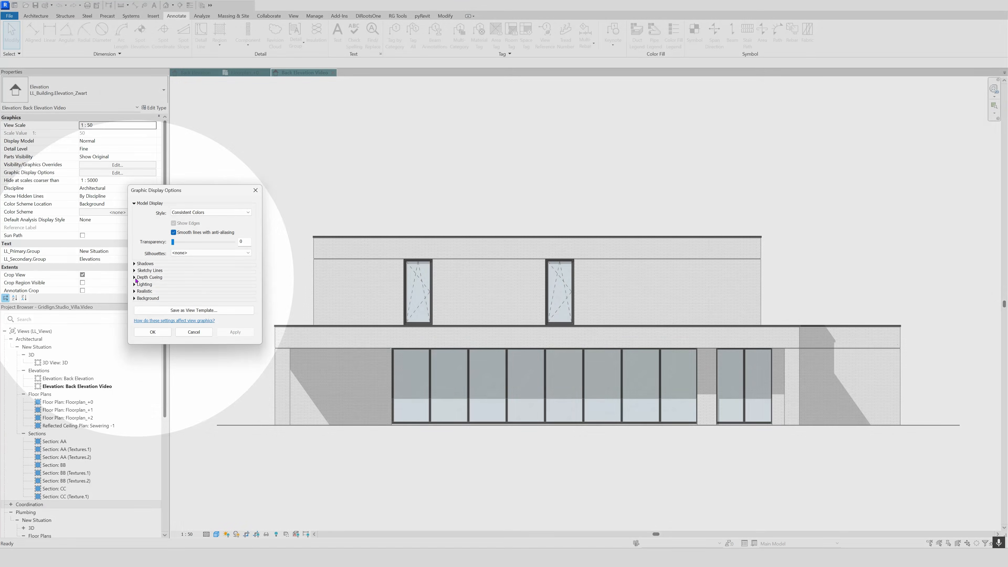
click(135, 278)
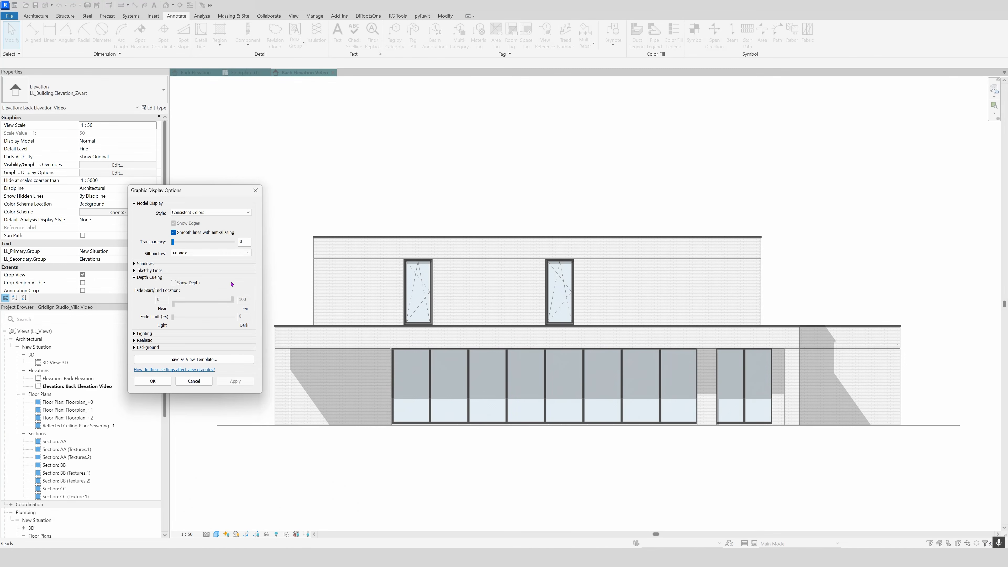
click(174, 283)
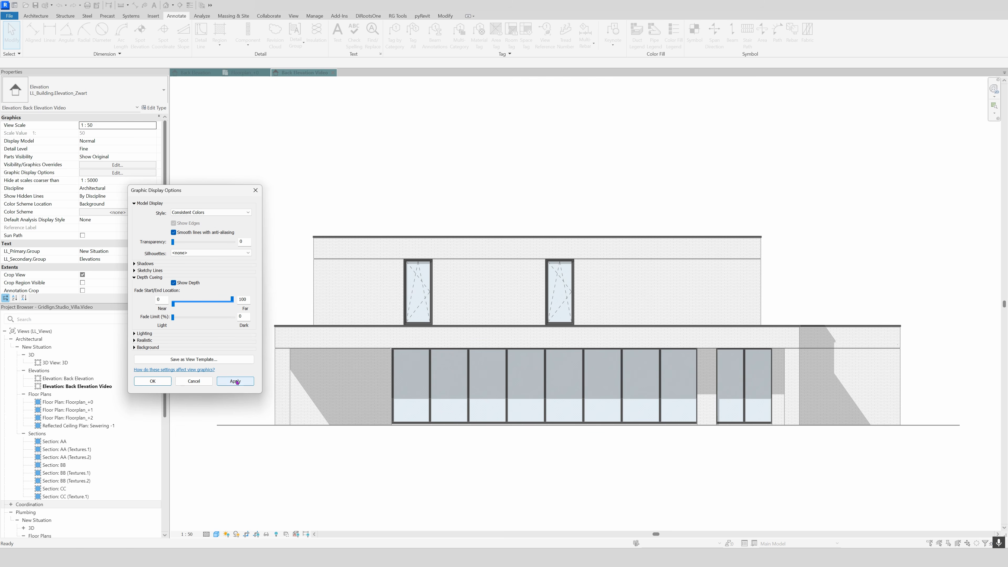
click(236, 381)
click(247, 384)
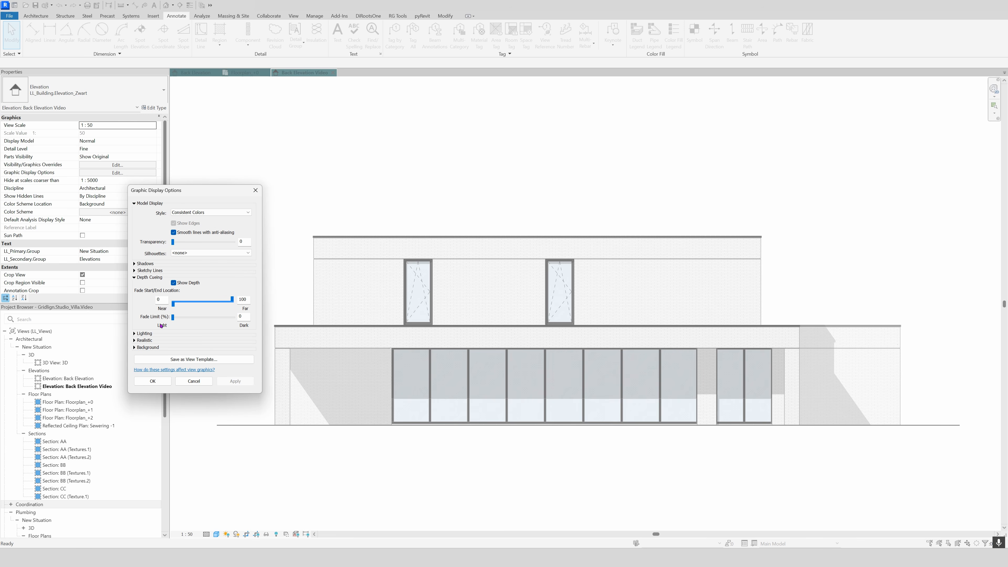
Try depth cueing fade end locations of 53 and 20, and return the end location to 100.
drag(232, 300, 207, 305)
click(235, 381)
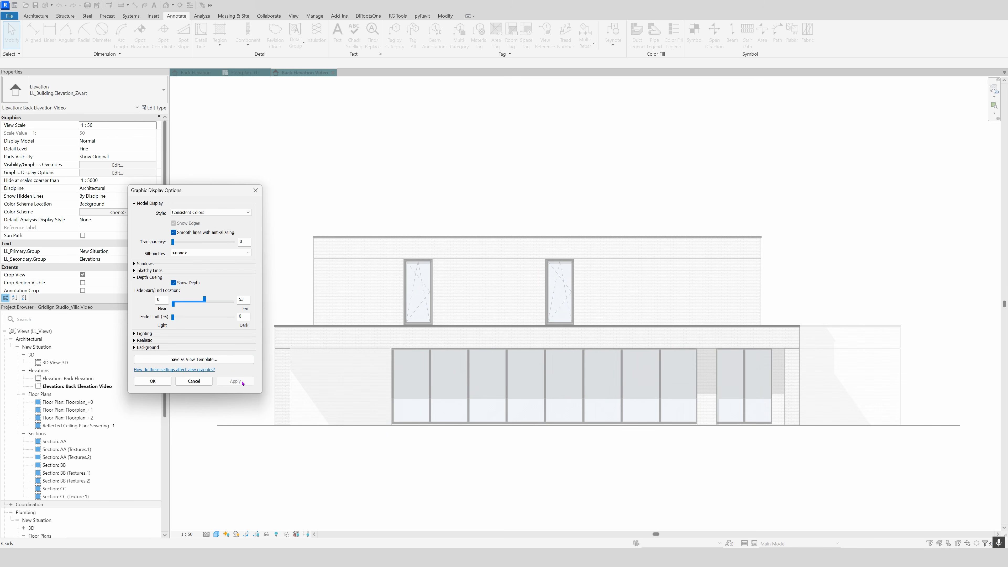
drag(204, 300, 185, 307)
click(236, 381)
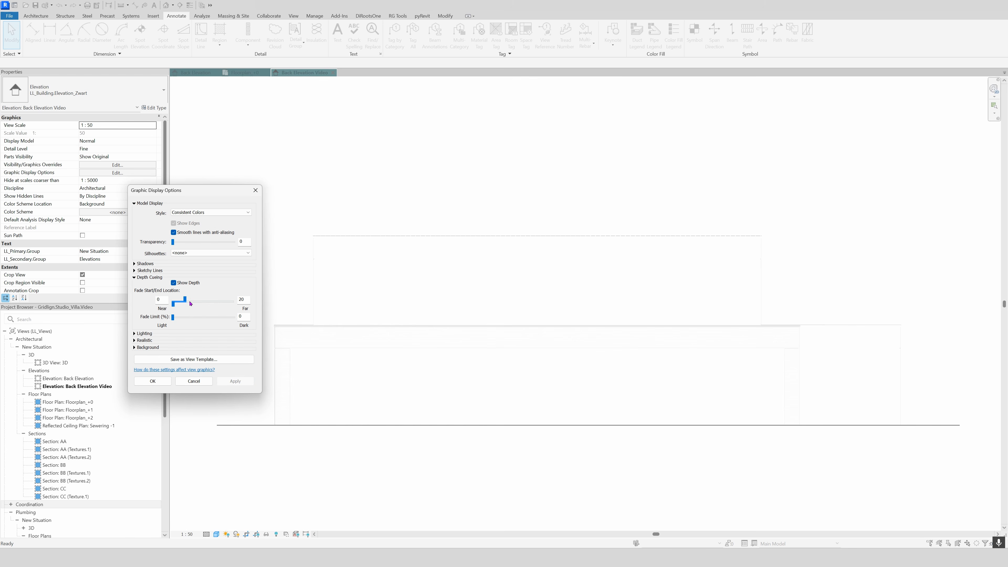
drag(189, 302, 234, 301)
click(236, 382)
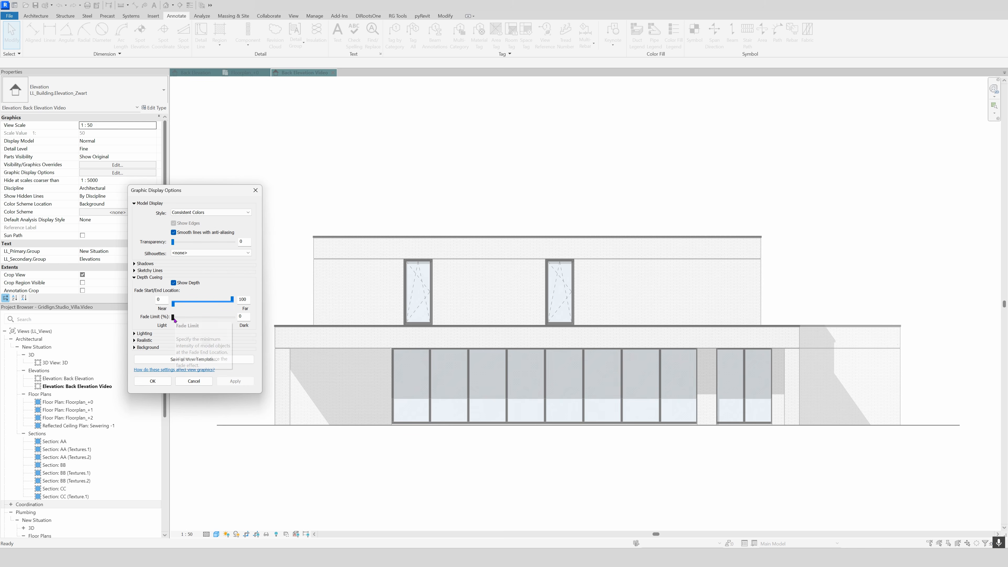
Try a depth cueing fade limit of 72% on the elevation, and return the limit to 0.
drag(174, 319, 209, 317)
click(236, 381)
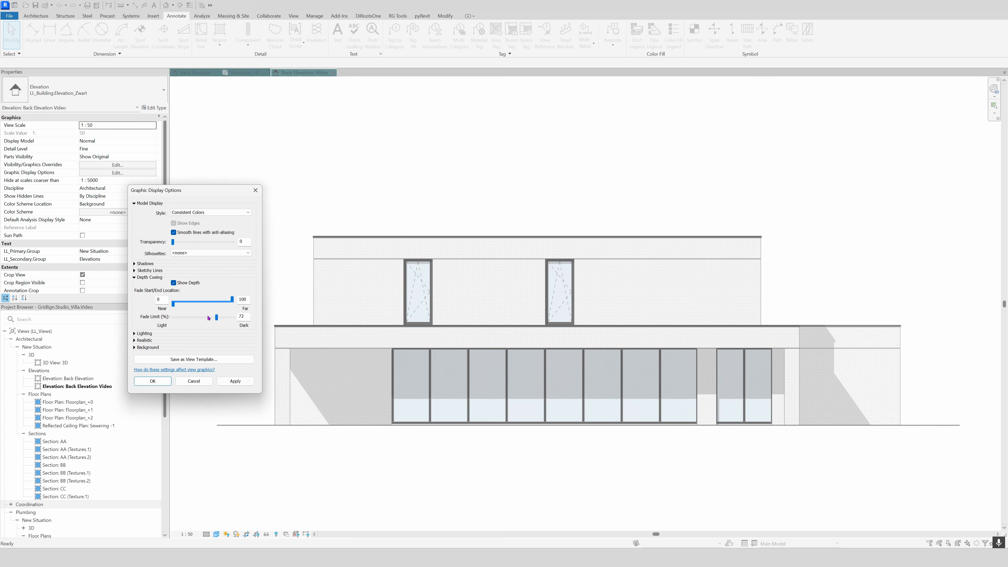
click(252, 382)
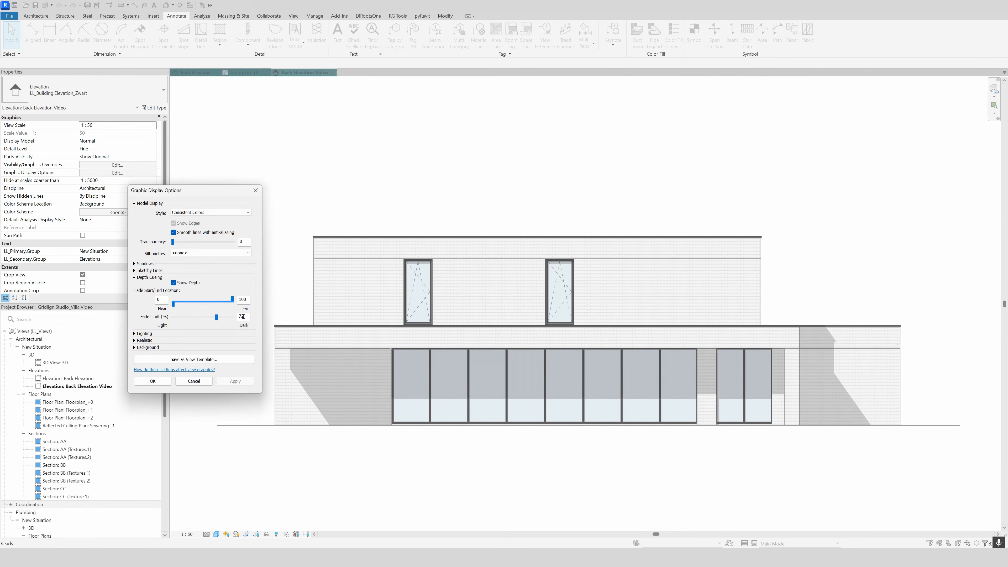
drag(215, 318, 154, 324)
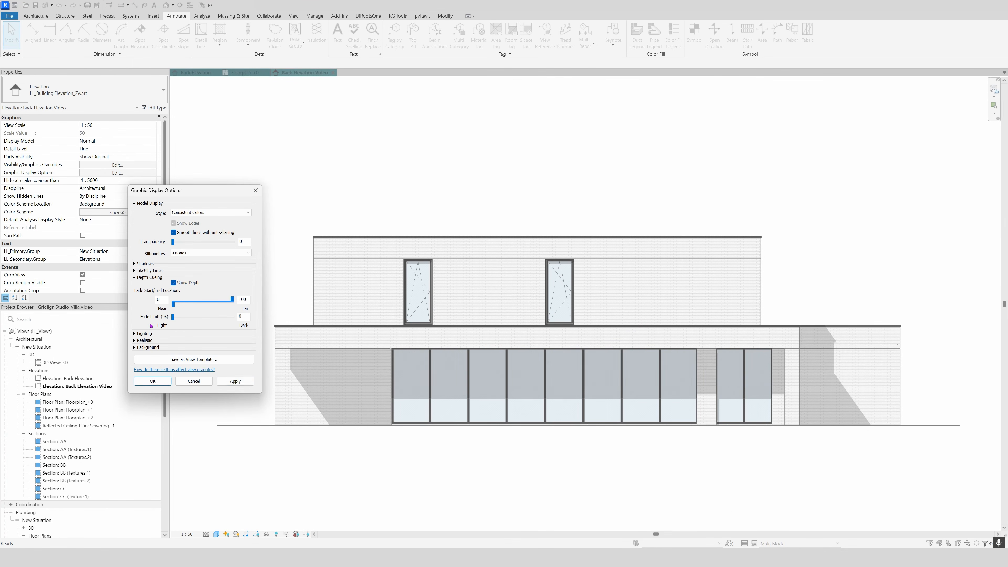
click(245, 383)
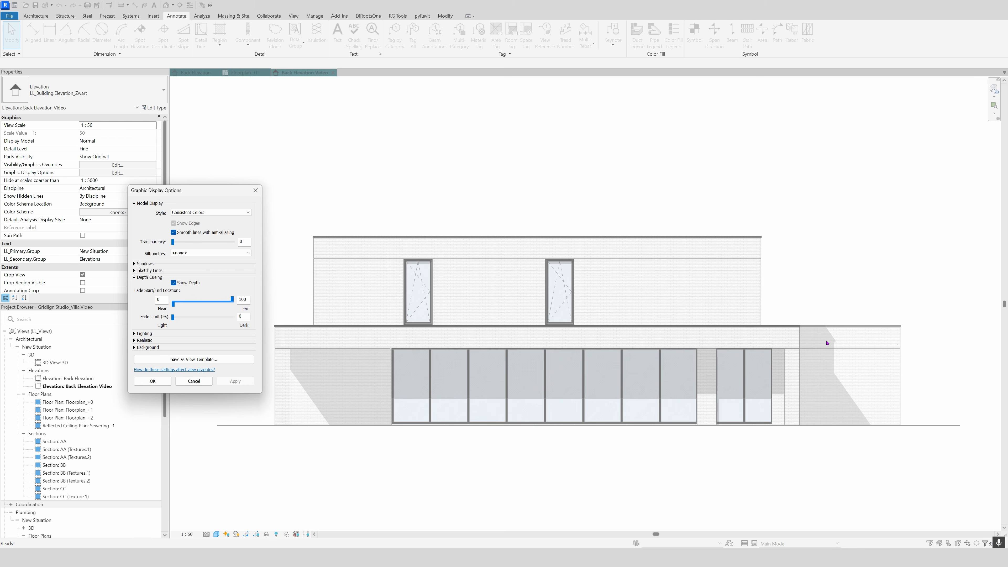
Set the depth cueing fade limit to 30%, apply it and accept the Graphic Display Options.
drag(241, 316, 229, 319)
text(30)
key(Tab)
click(230, 380)
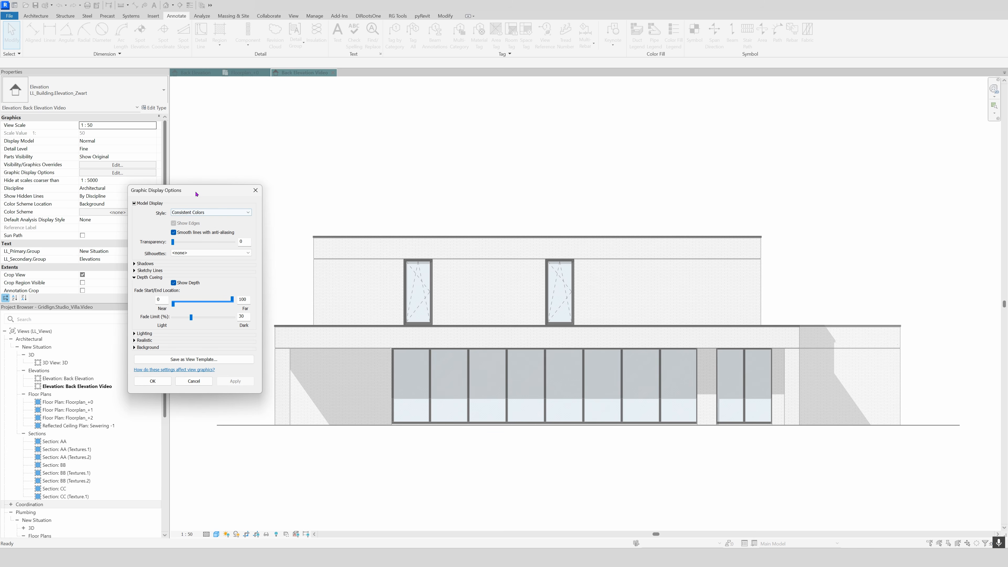
drag(196, 194, 152, 206)
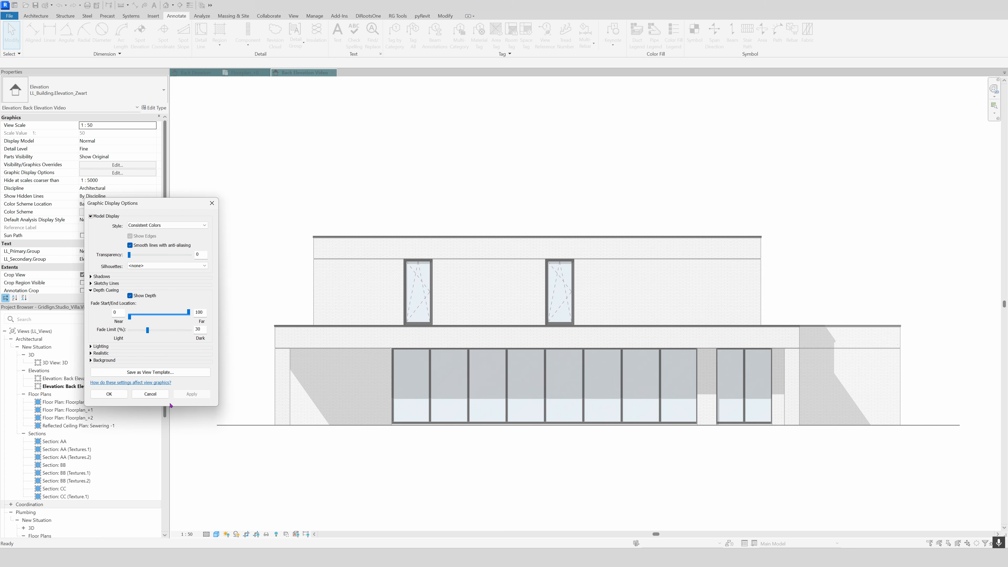
click(108, 394)
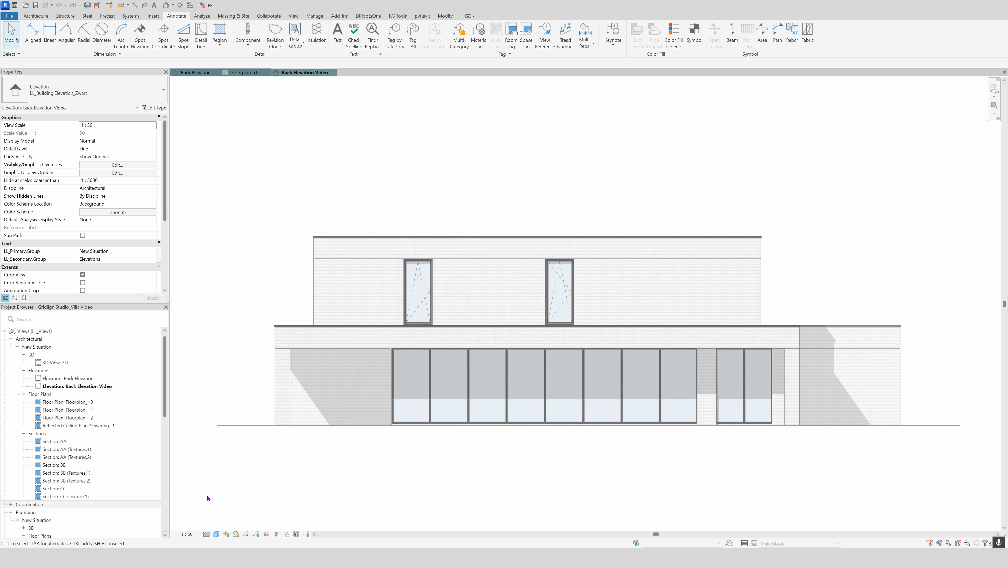
Set the view's model display style to Textures in Graphic Display Options, apply it and accept the settings.
click(217, 534)
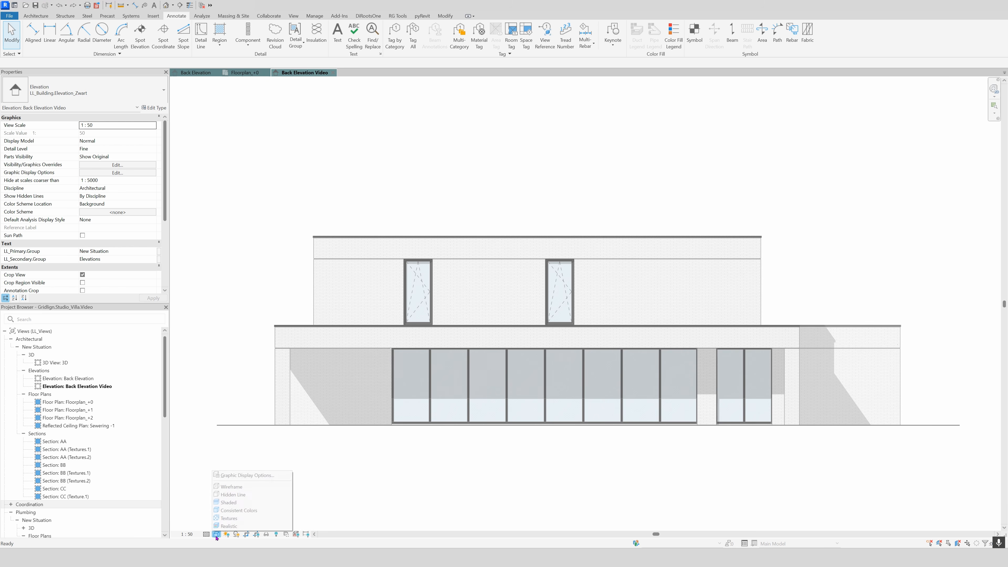
click(245, 475)
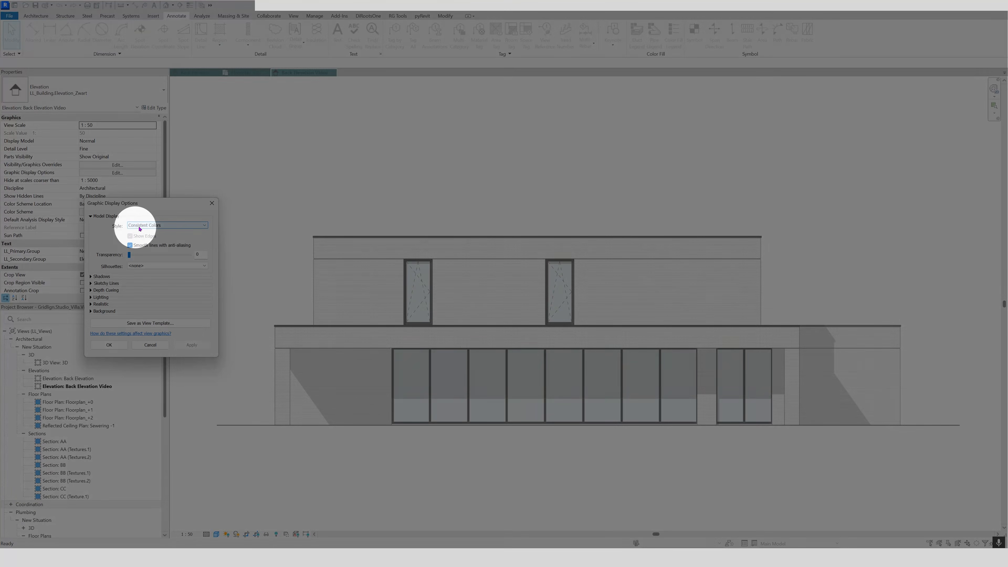
click(145, 225)
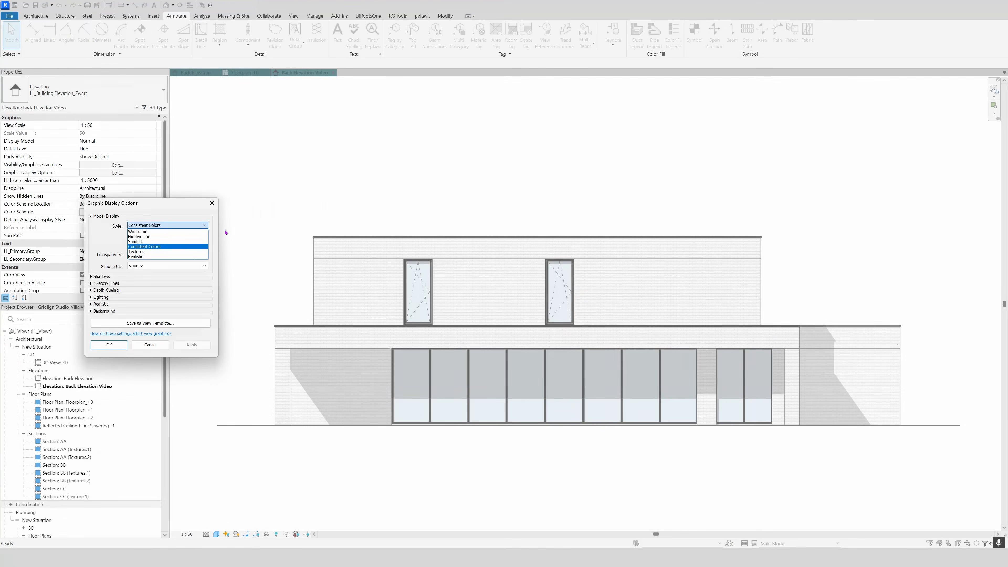
click(137, 251)
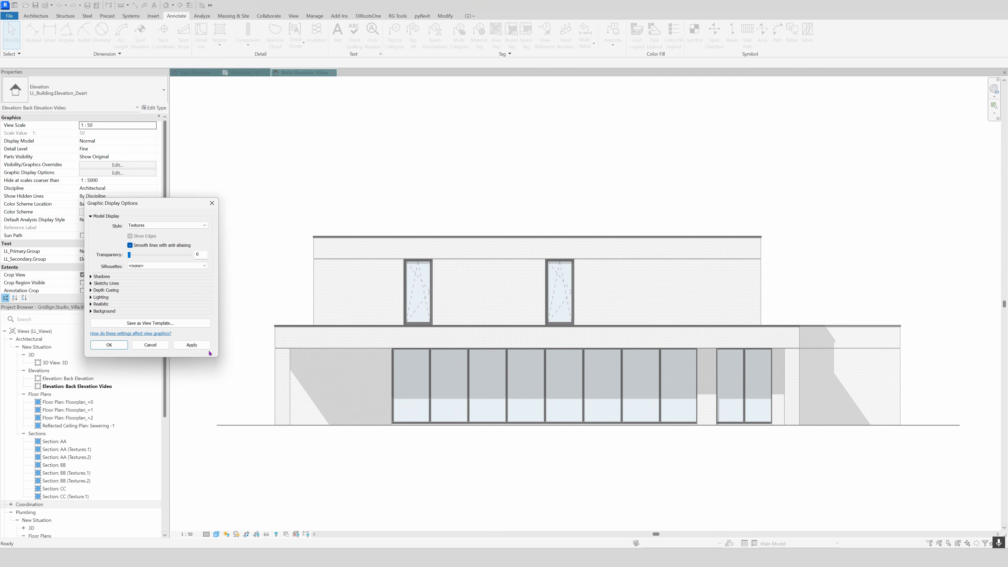
click(192, 345)
click(115, 345)
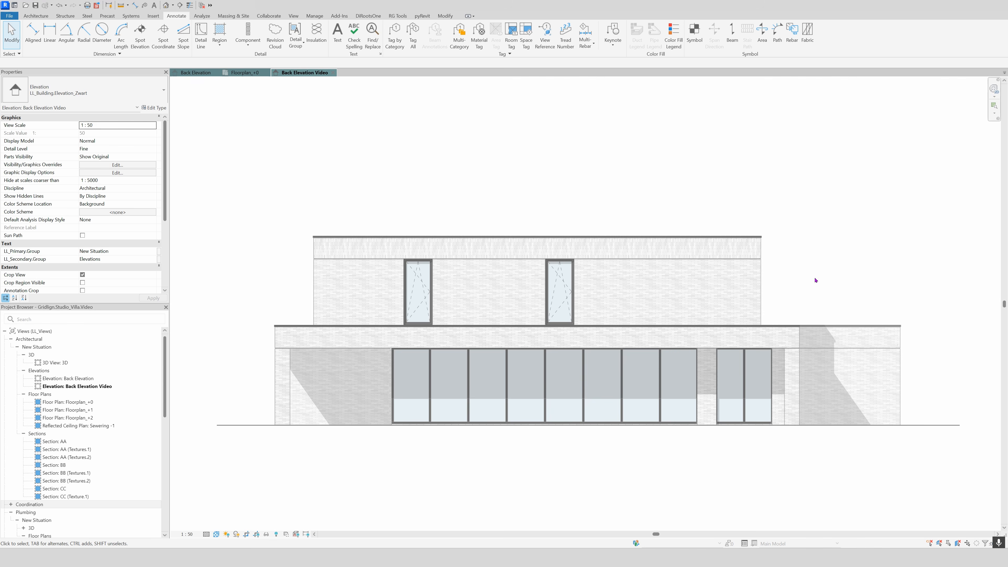
Compare the view with the finished Back Elevation, and open the Back Elevation VT elevation from the Coordination views under New Situation.
click(196, 72)
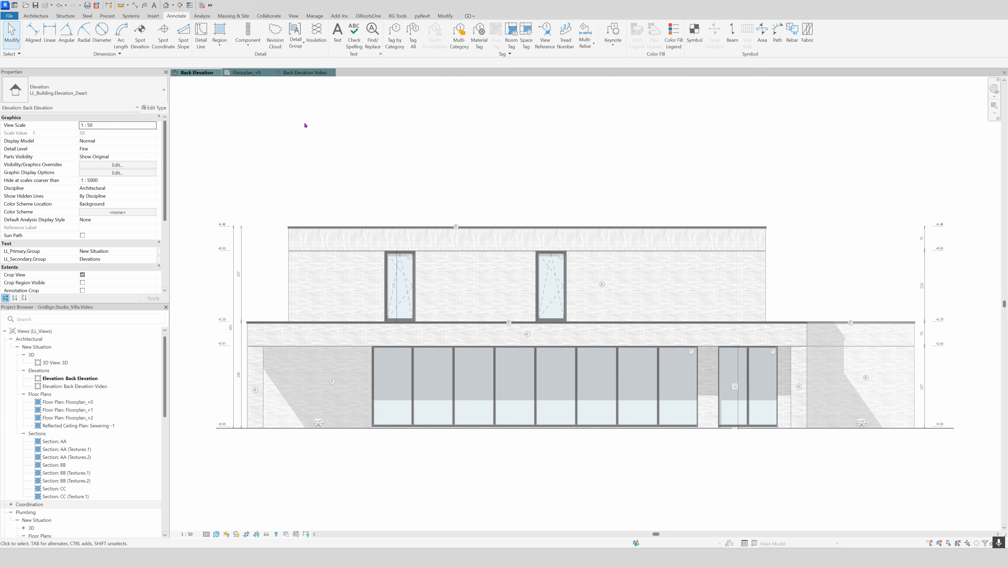
click(301, 73)
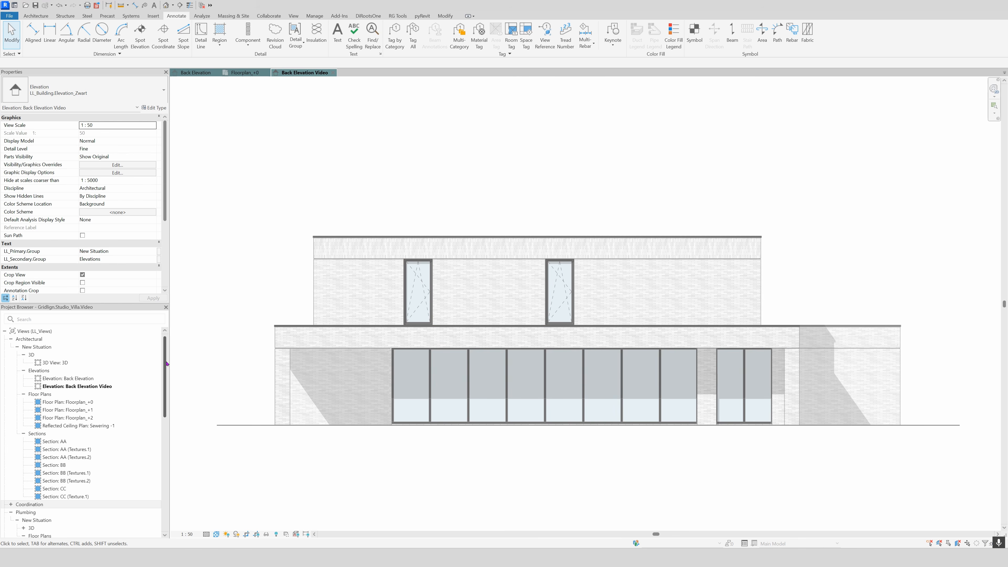
scroll(11, 477, down, 1)
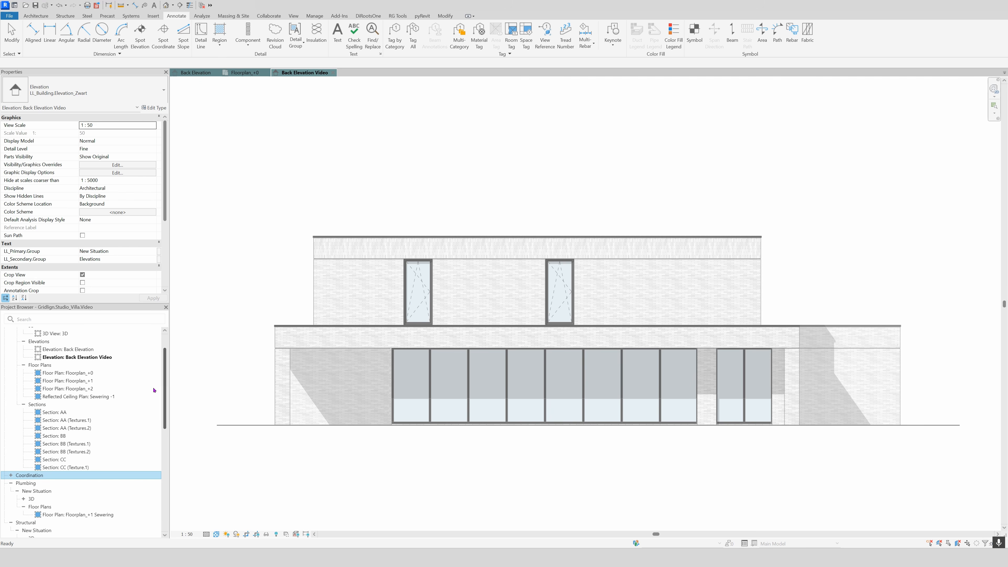
click(12, 475)
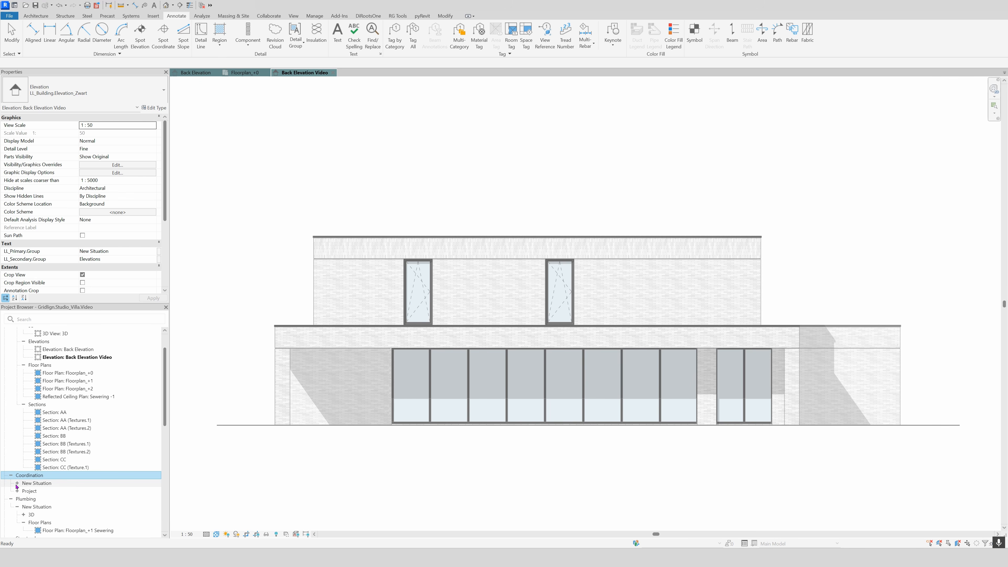
click(17, 483)
click(24, 491)
double_click(73, 499)
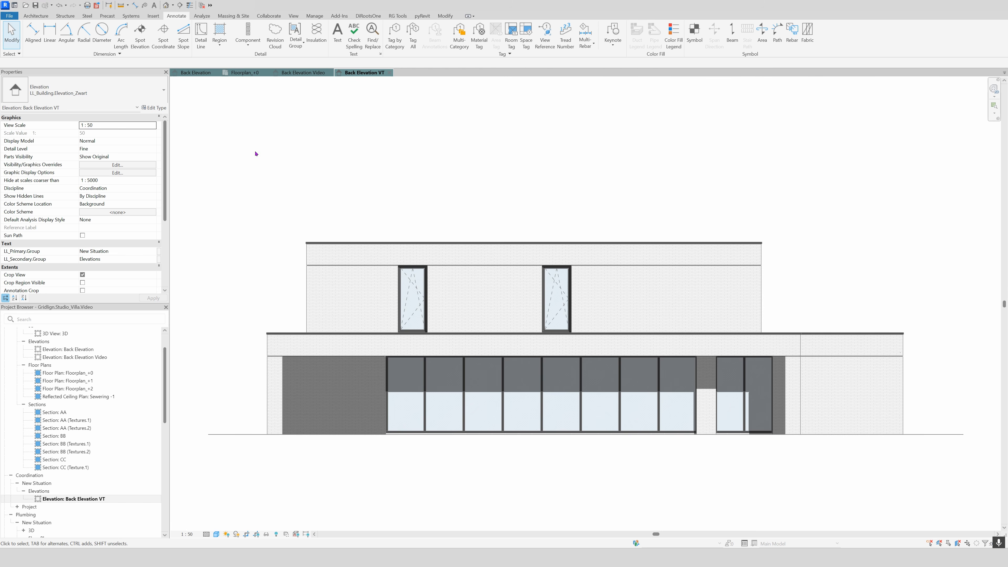
Assign the 040_ELEV_Textures view template to the Back Elevation VT view, apply it and accept.
scroll(68, 238, down, 5)
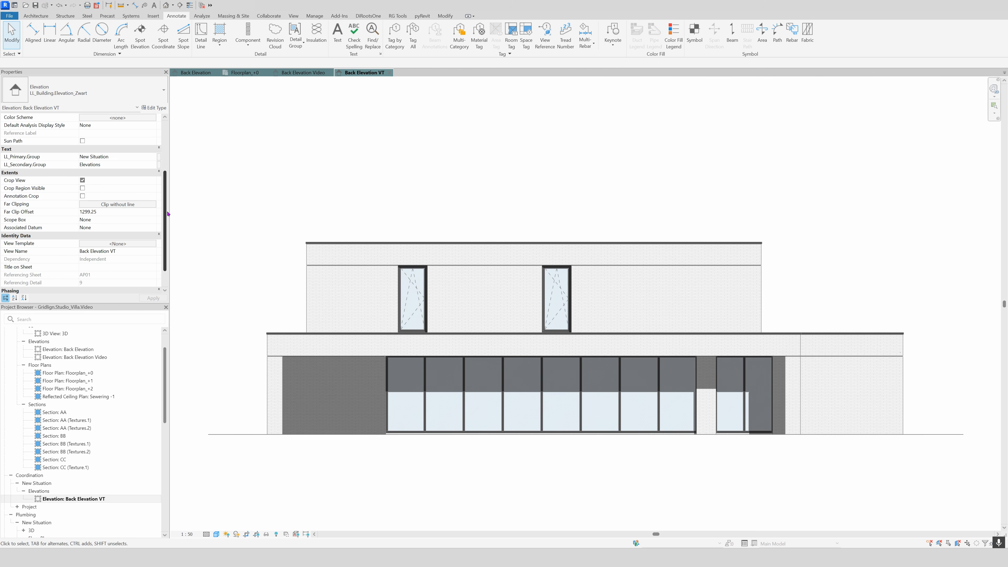
click(117, 229)
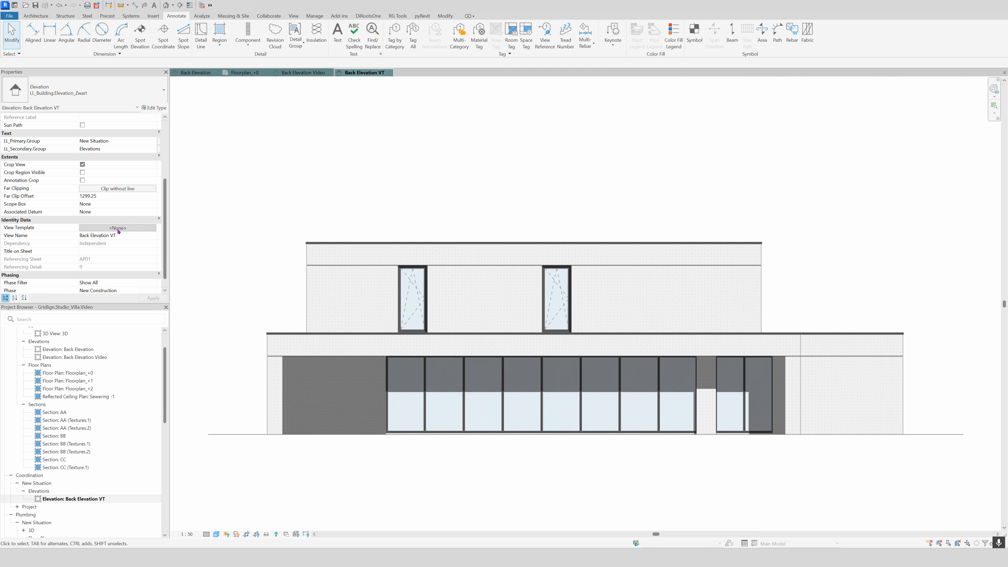
scroll(678, 214, down, 2)
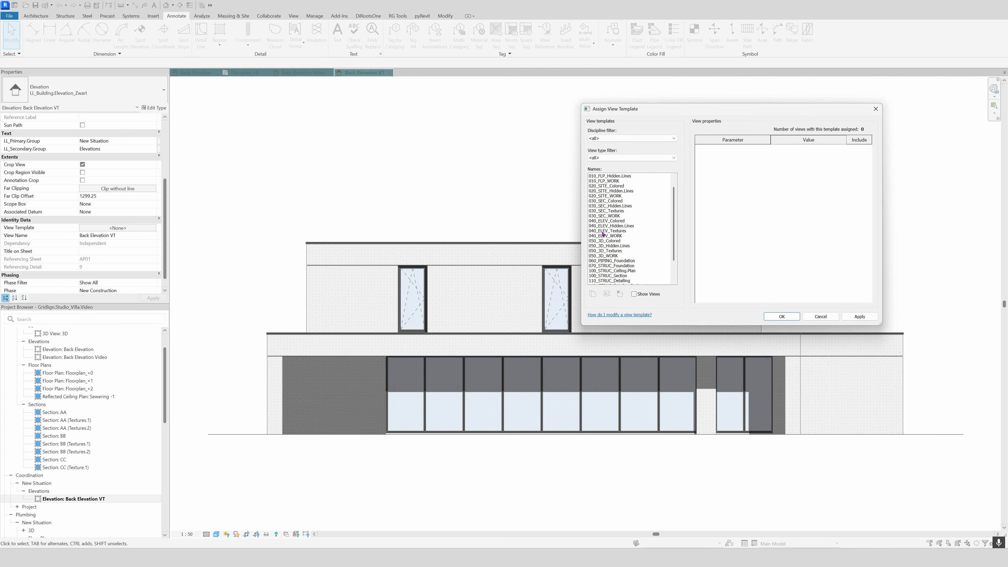
click(601, 231)
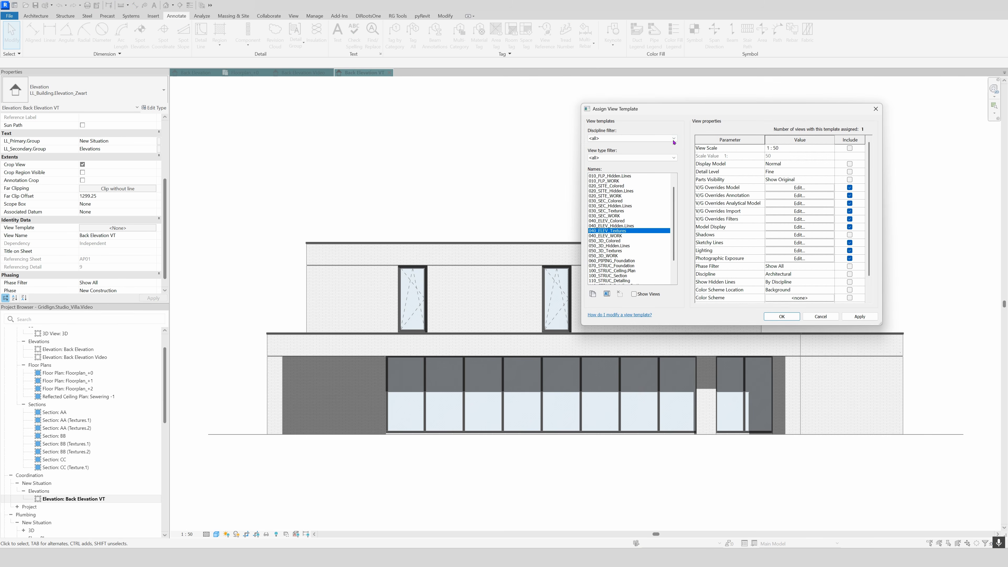
click(858, 317)
click(782, 317)
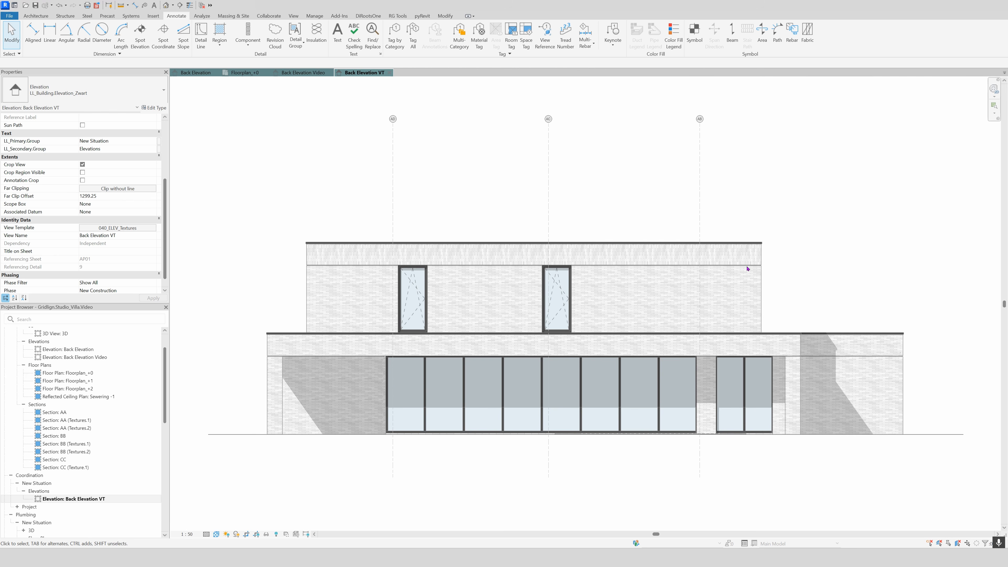
Enable Show Depth in the view's Graphic Display Options, set the depth cueing fade limit to 30%, apply it and accept.
click(217, 534)
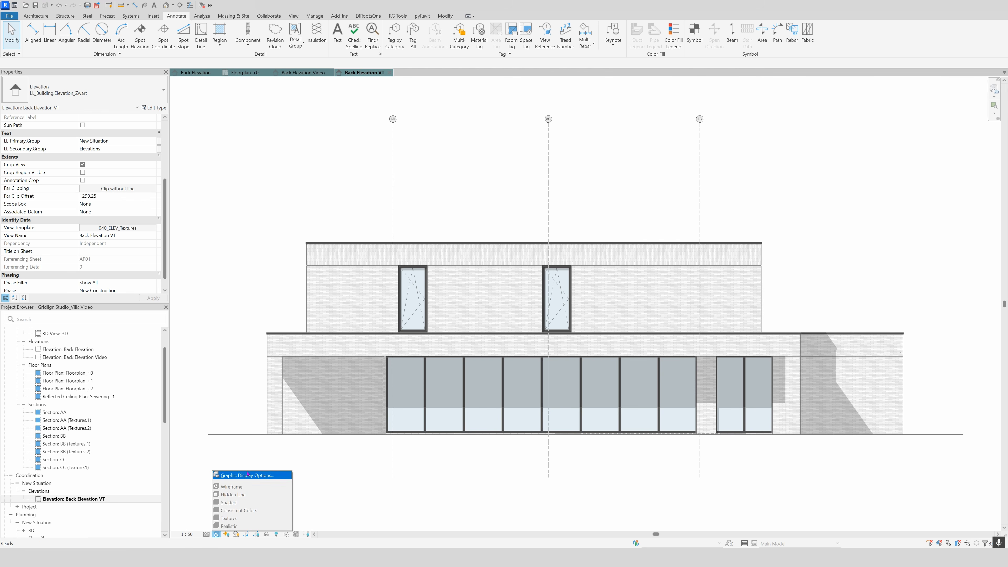
click(247, 475)
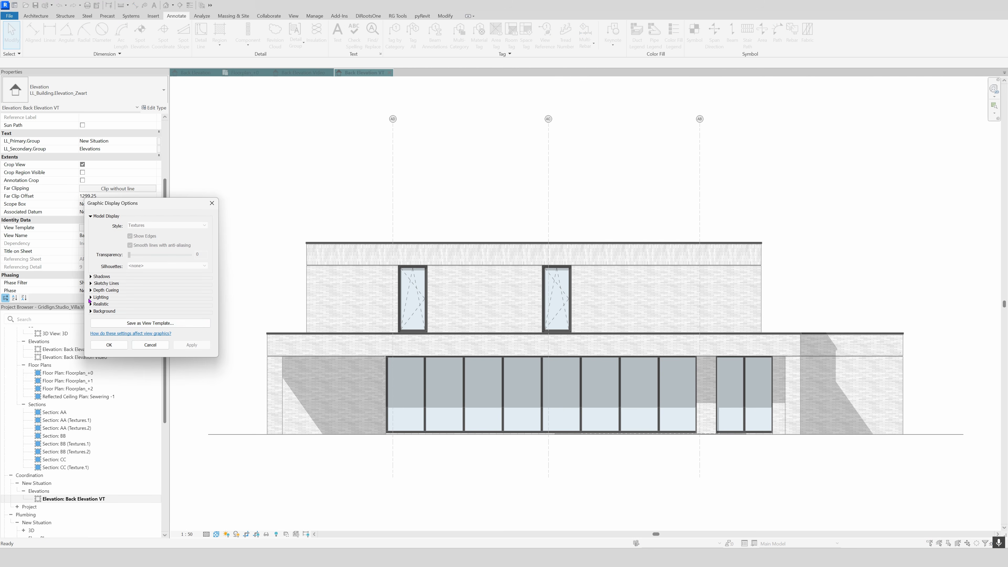
click(91, 290)
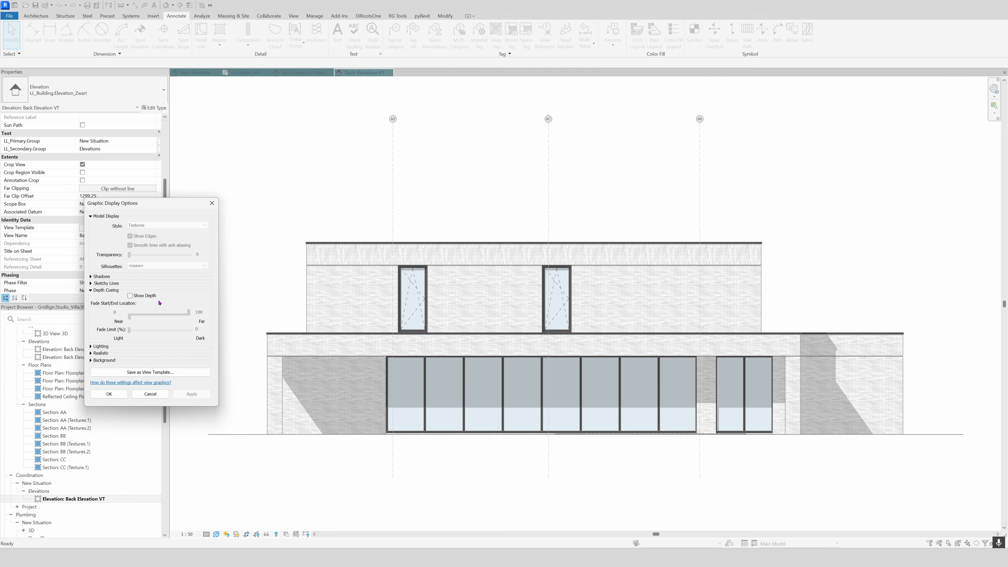
click(149, 296)
click(199, 394)
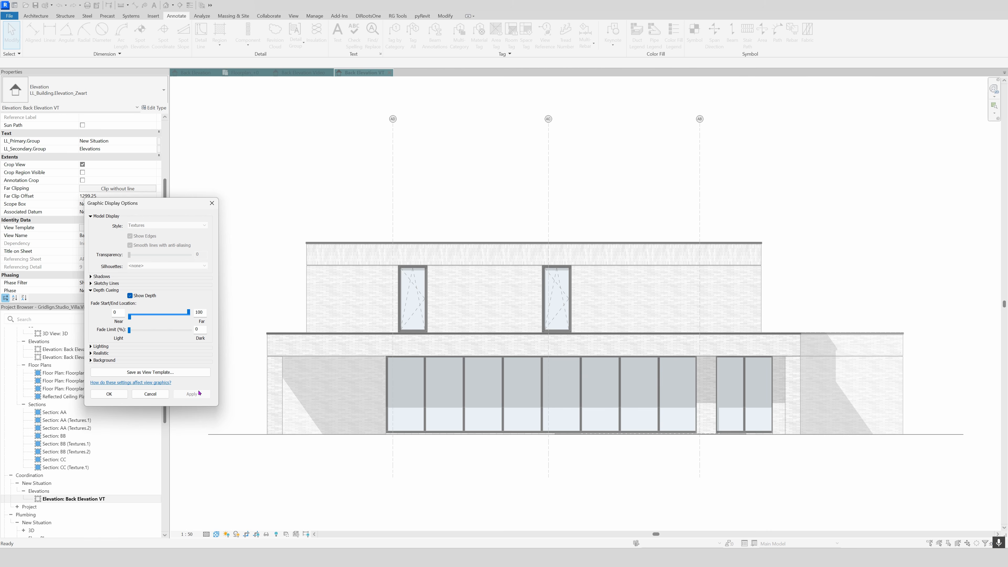
double_click(199, 330)
text(30)
click(191, 394)
click(109, 394)
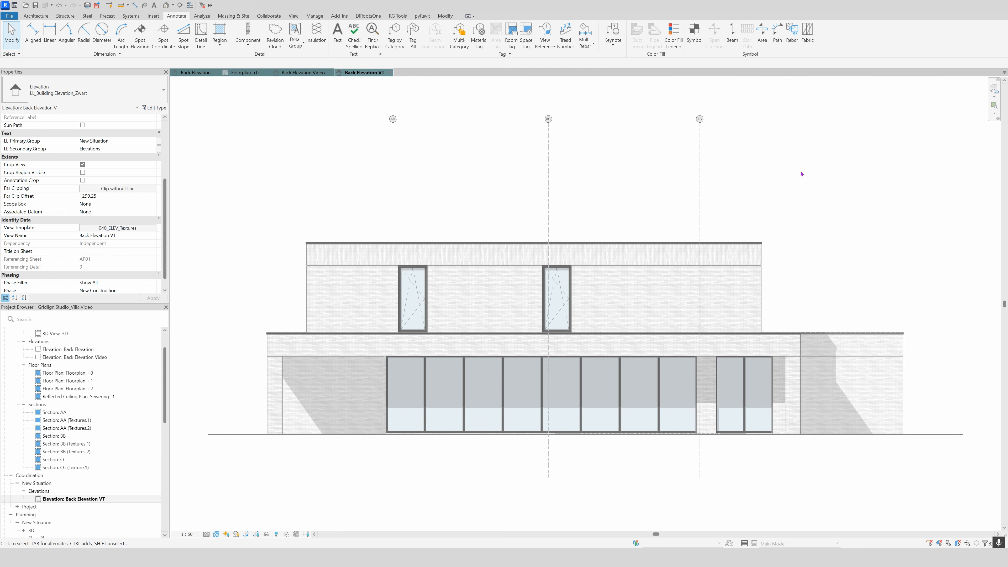
Select the three vertical grid lines crossing the elevation and hide them in this view.
click(549, 160)
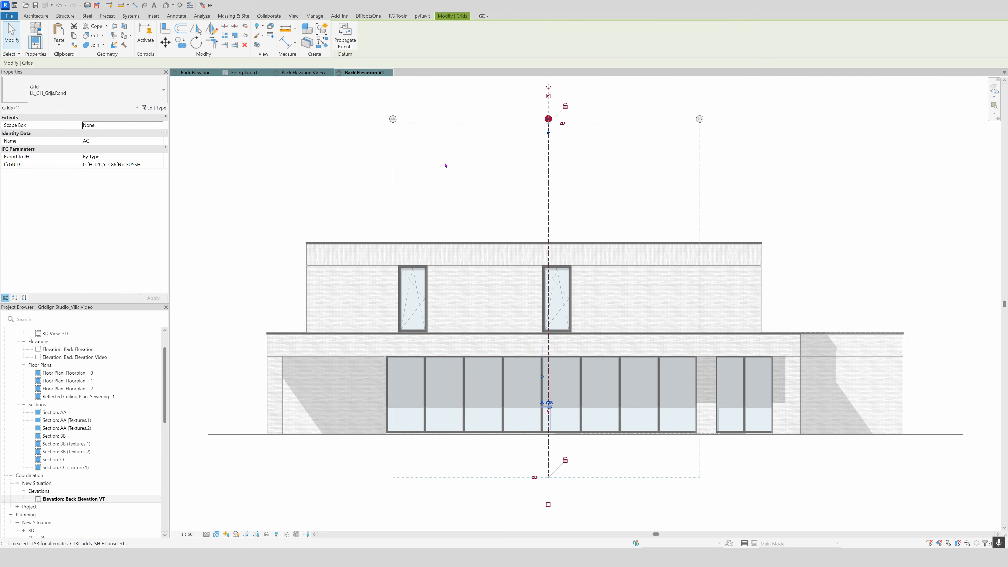
ctrl+click(393, 164)
right_click(701, 162)
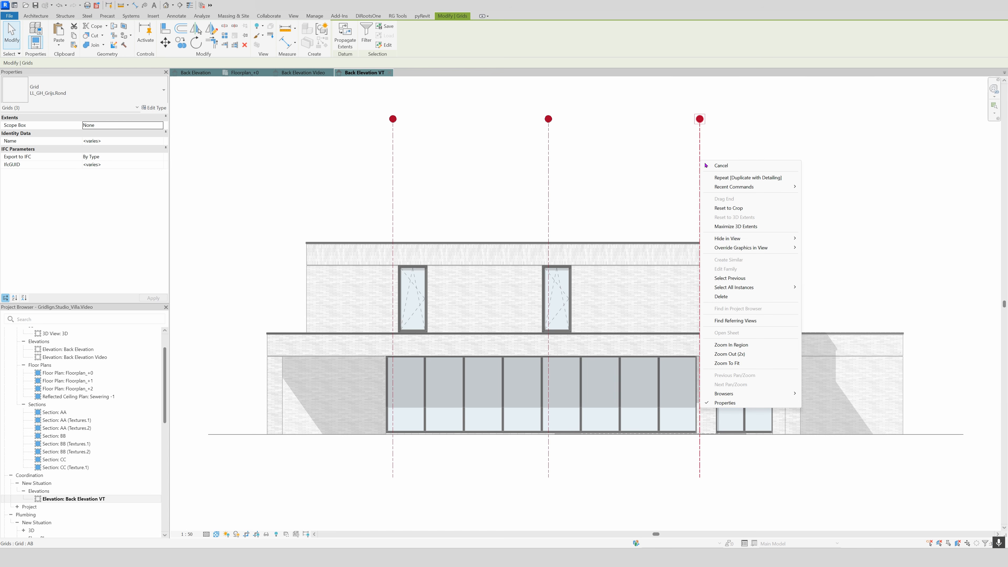
mouse_move(777, 236)
click(822, 238)
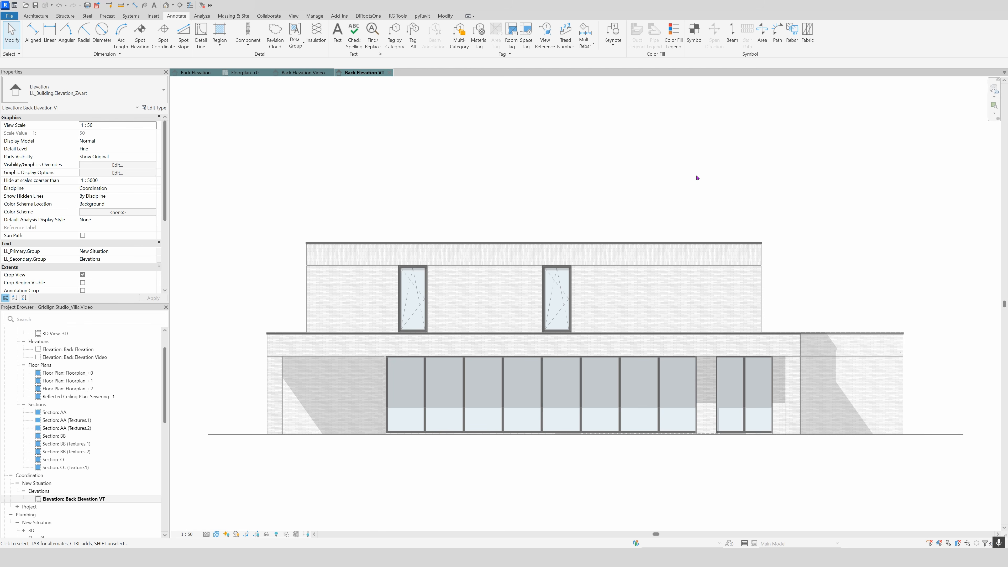
key(ctrl+Tab)
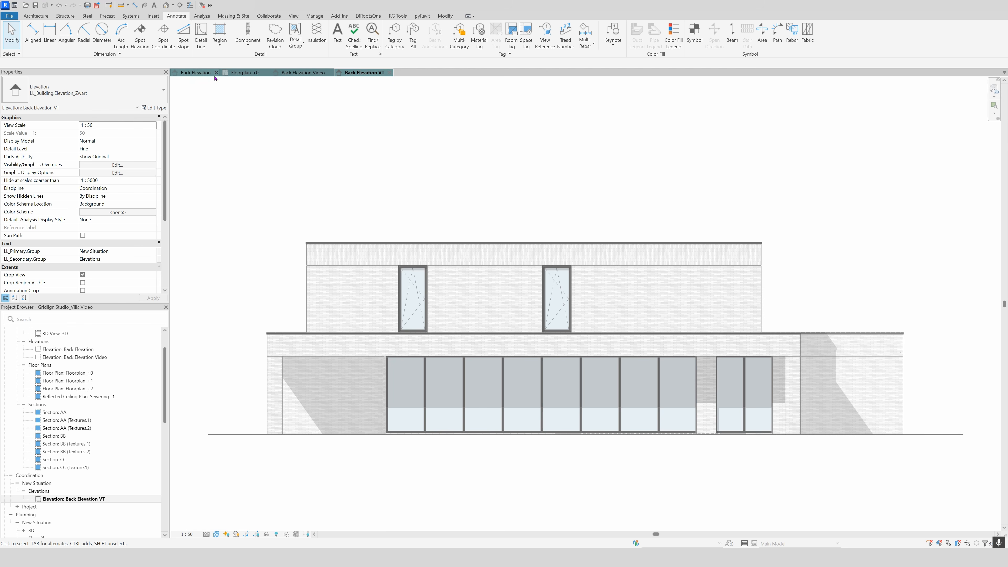